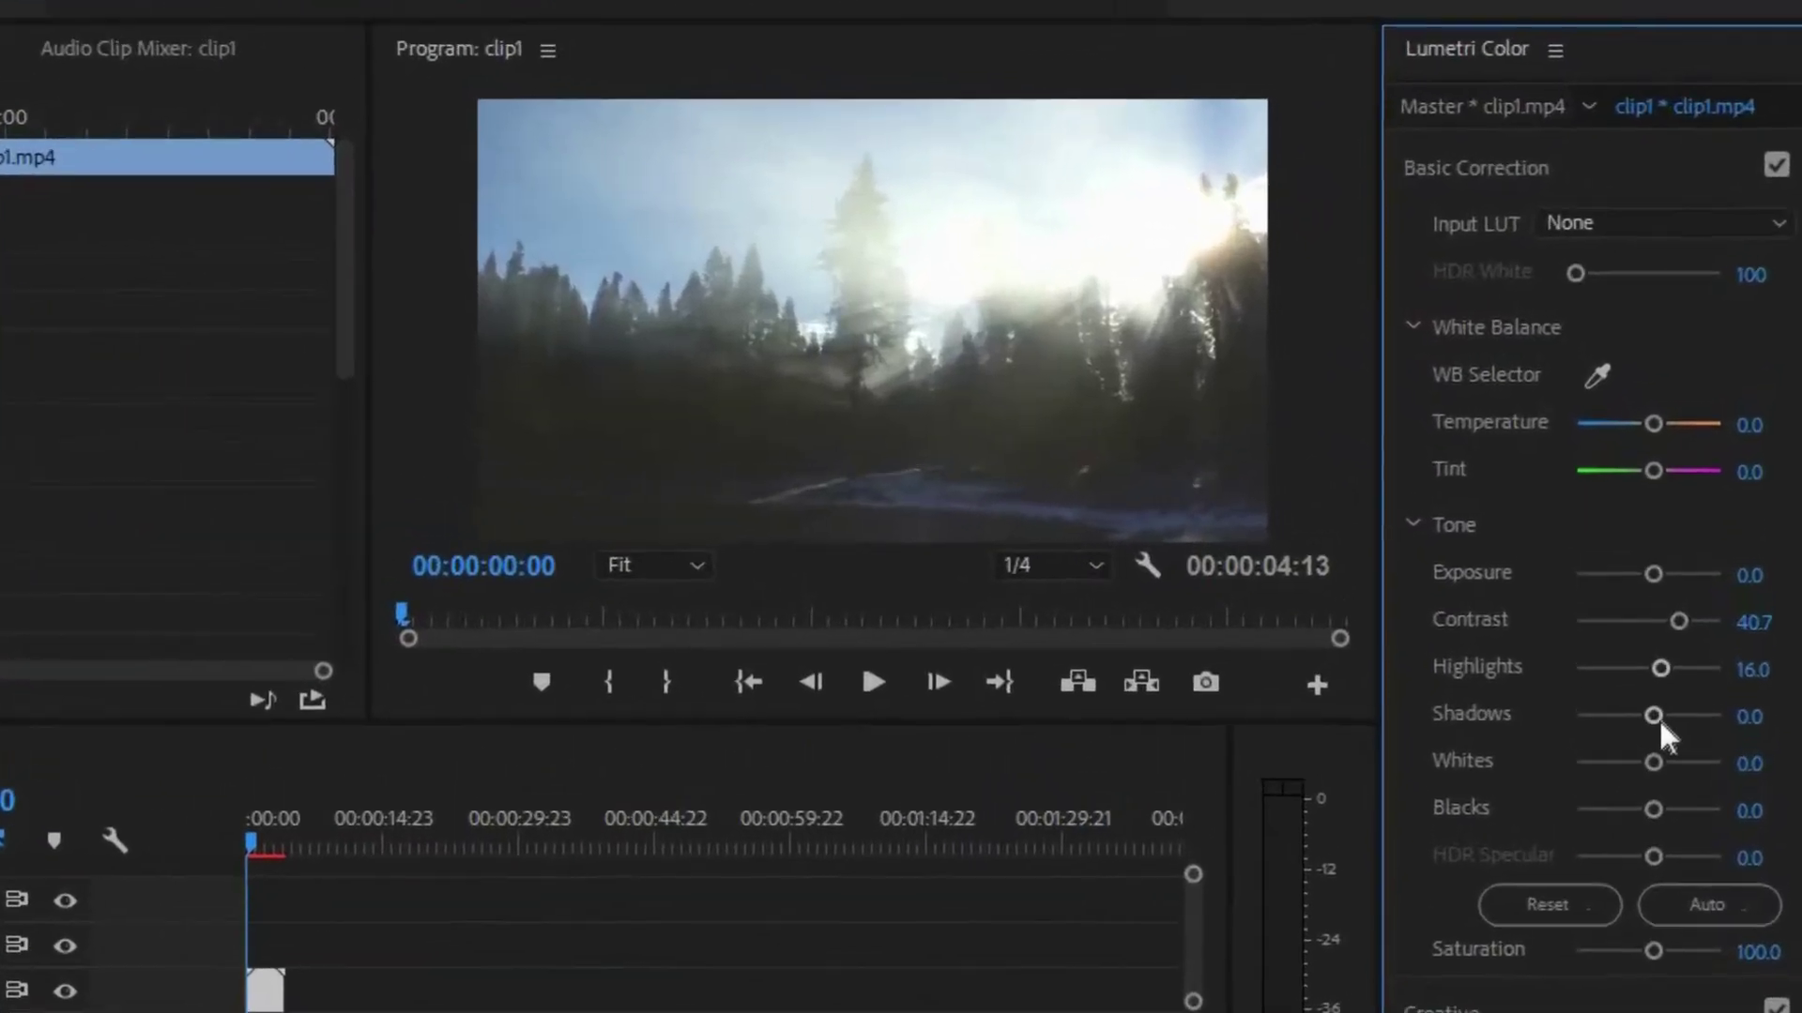
Lower clip1's Shadows slightly in Basic Correction and raise its Creative Vibrance to 35.8.
drag(1659, 720, 1635, 723)
scroll(1501, 764, down, 3)
click(1511, 812)
drag(1652, 574, 1672, 576)
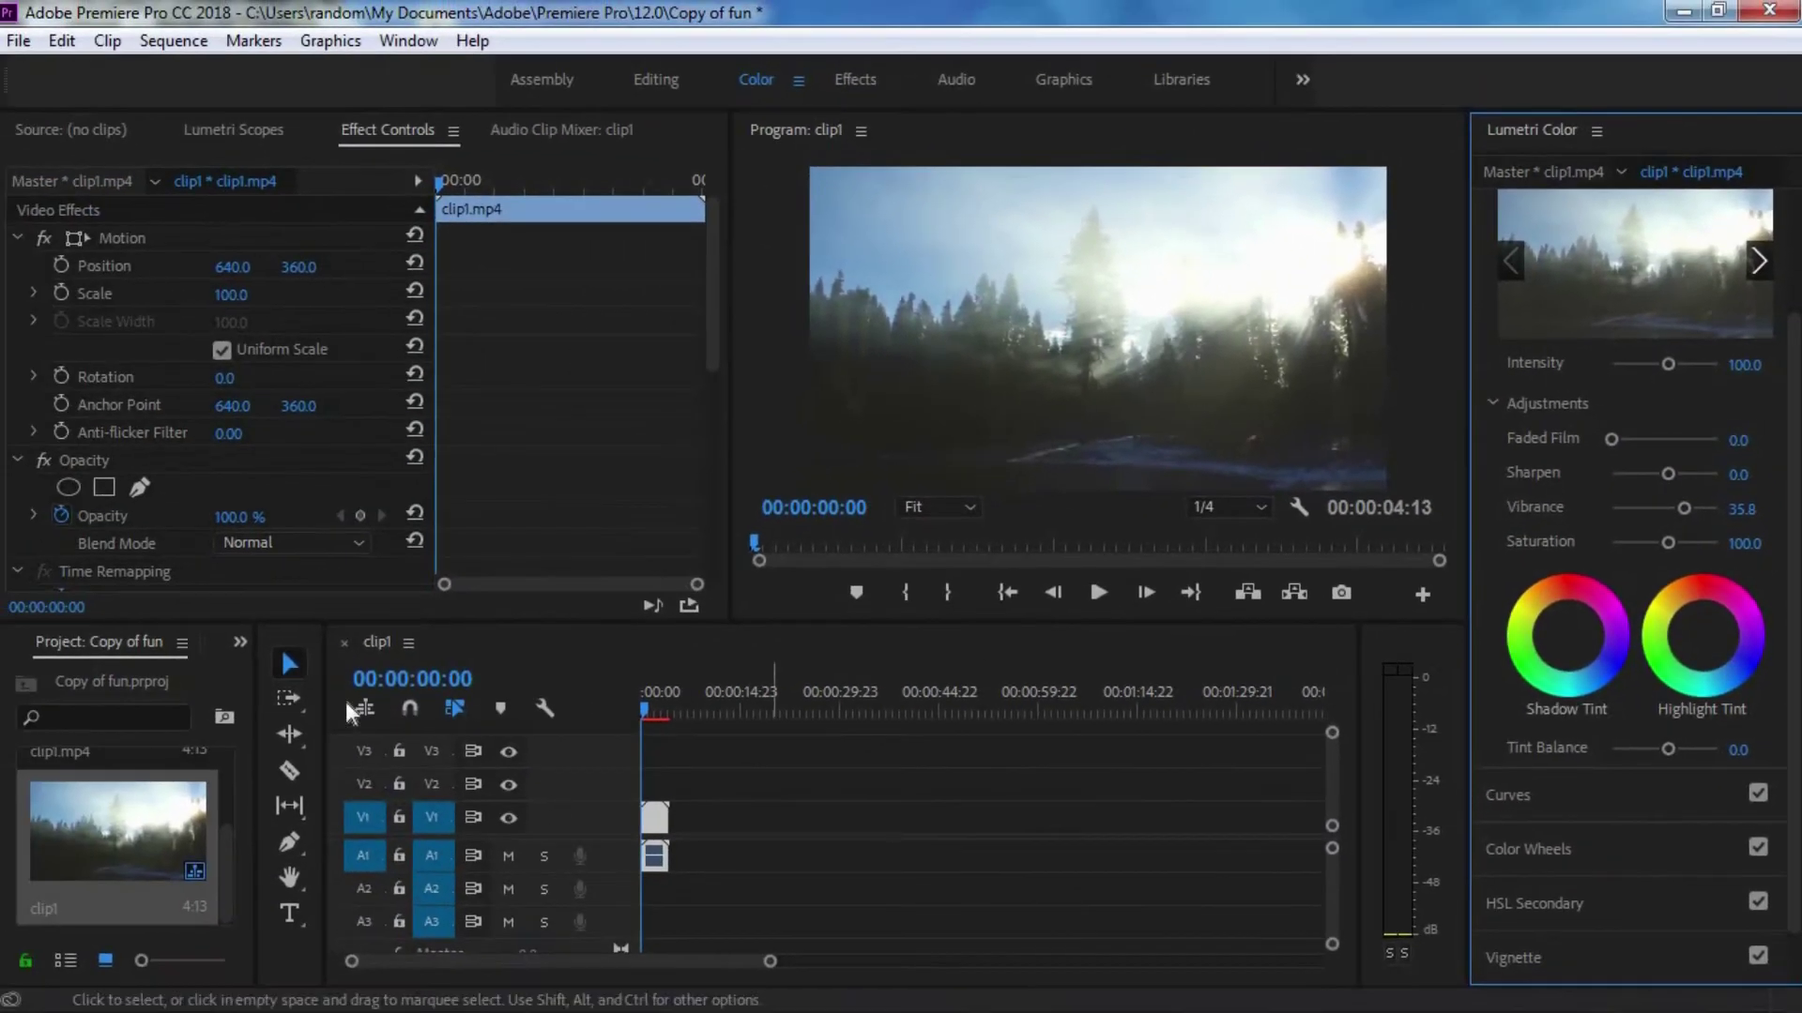
Find the Channel Mixer video effect and apply it to clip1 on track V1.
click(240, 642)
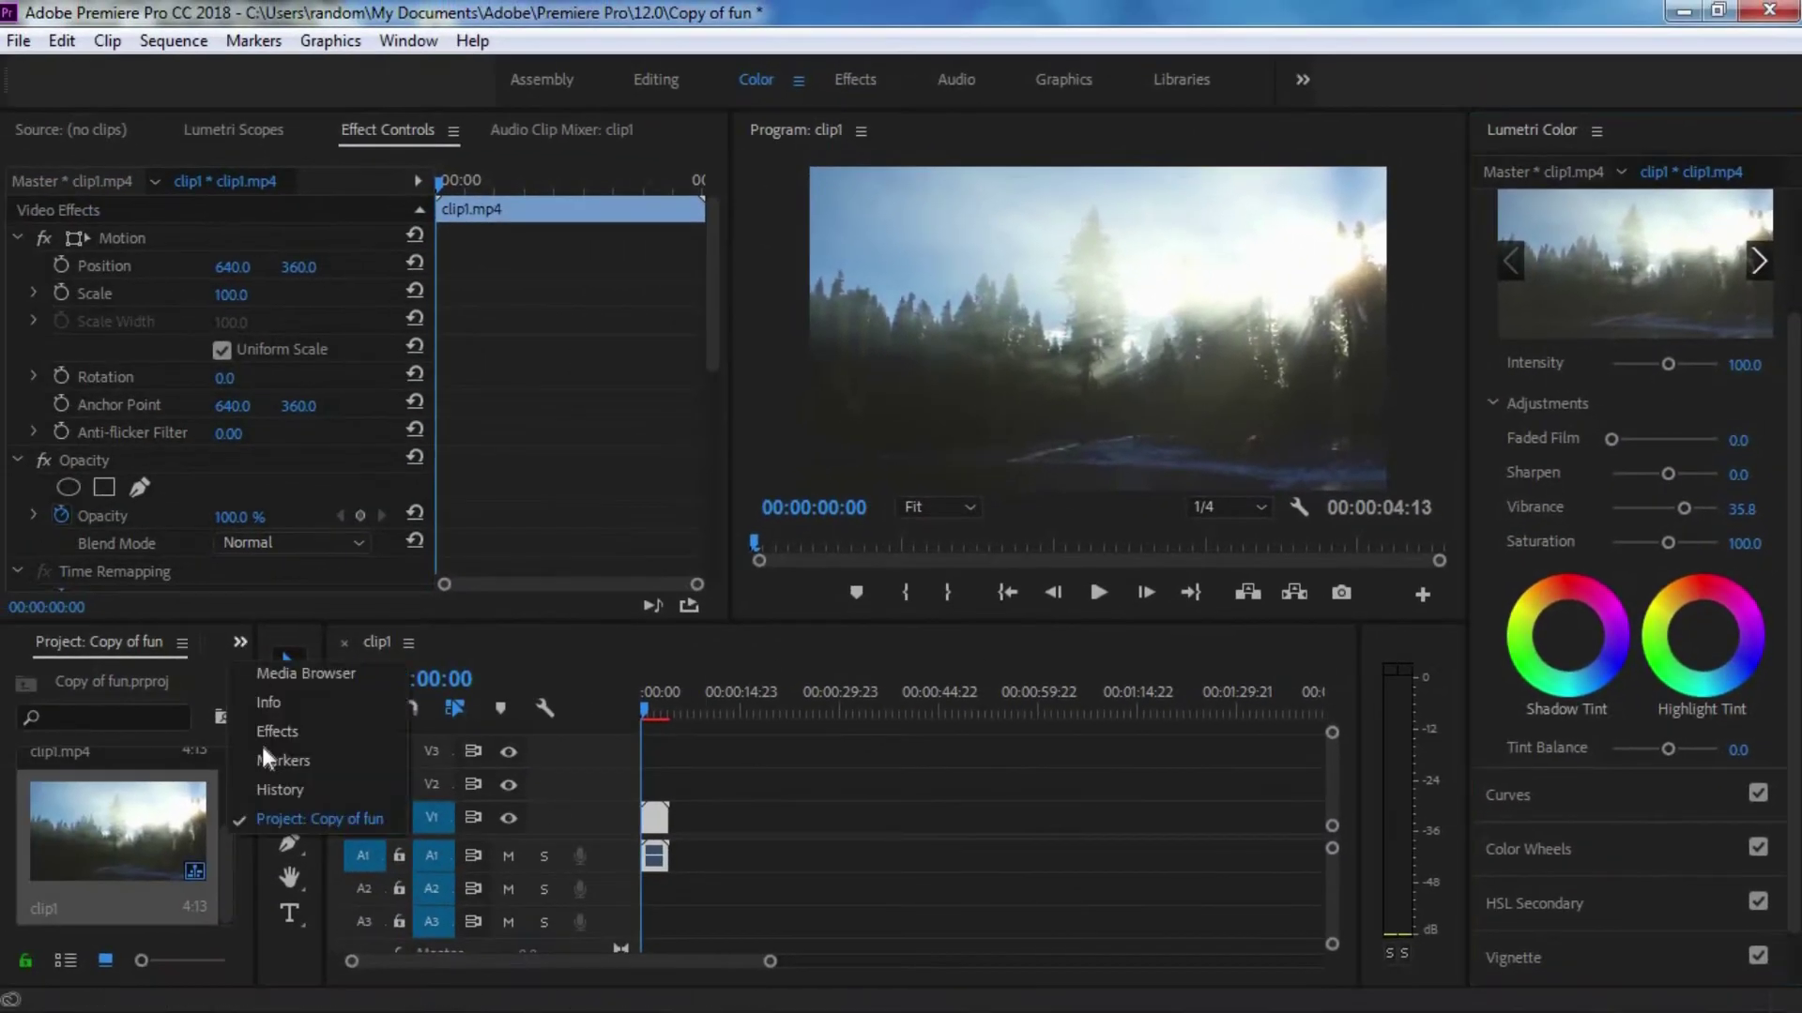
click(282, 734)
text(channel mixer)
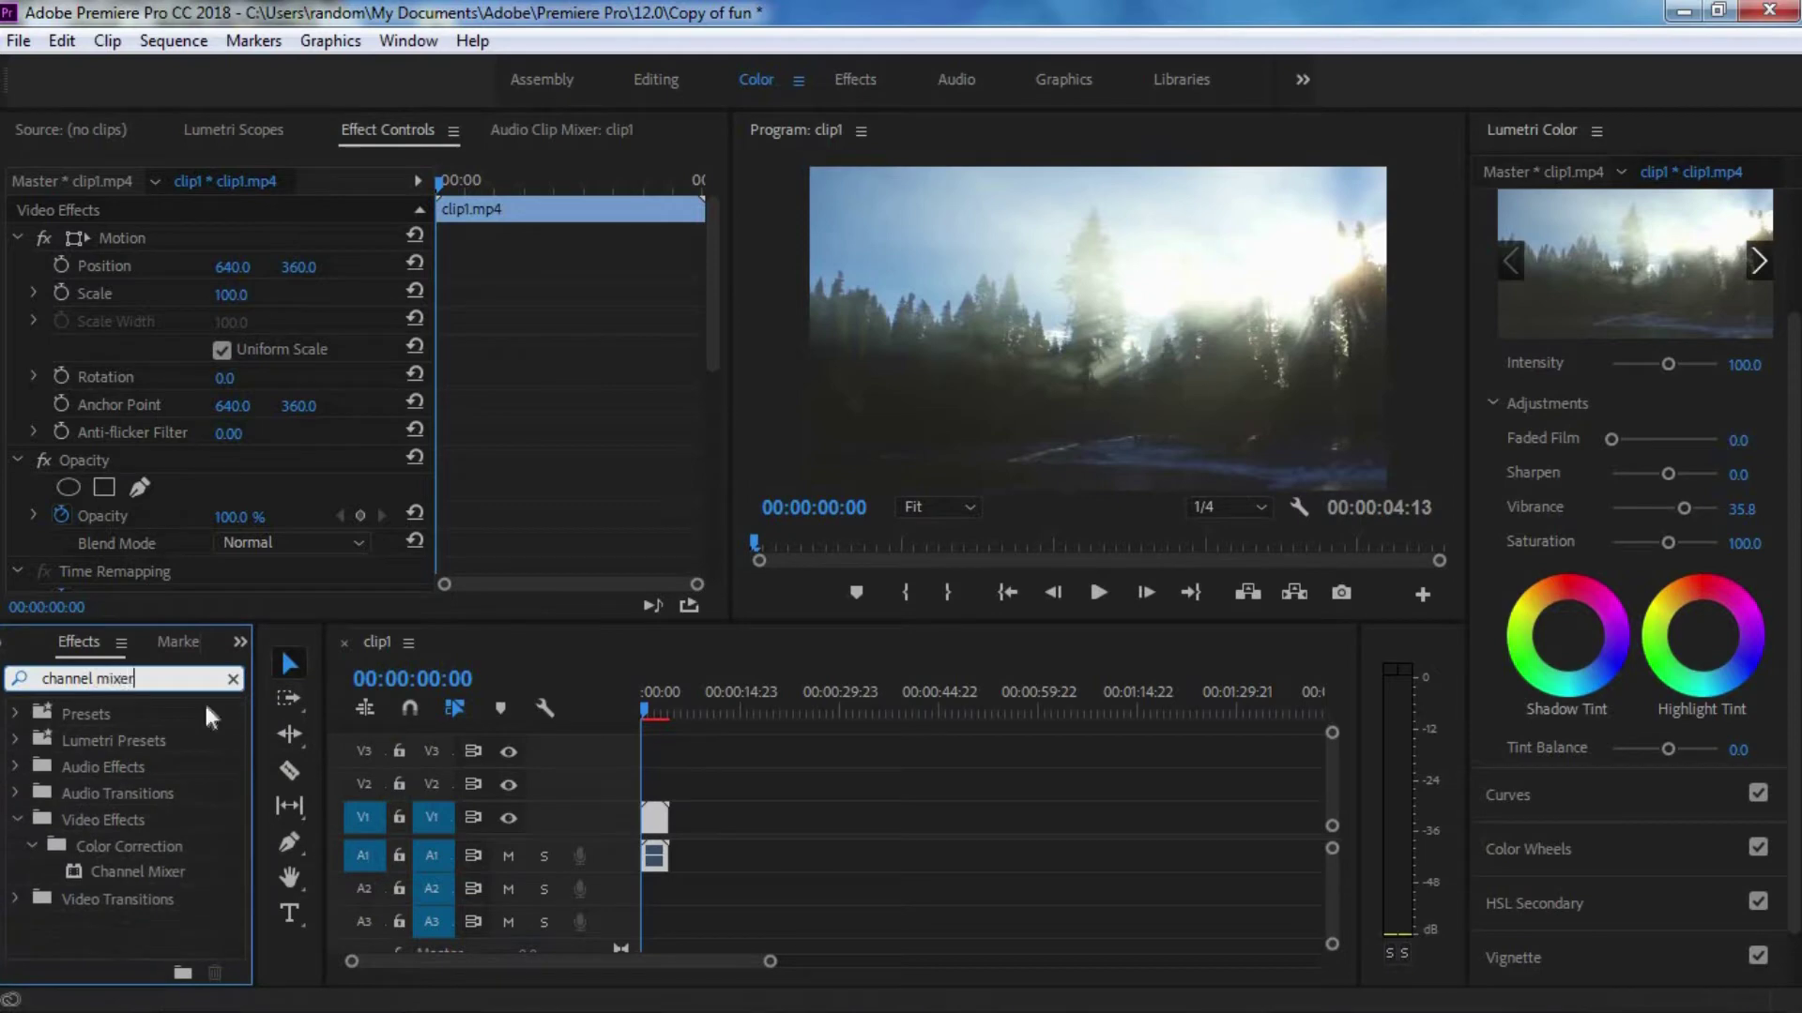
drag(138, 871, 655, 816)
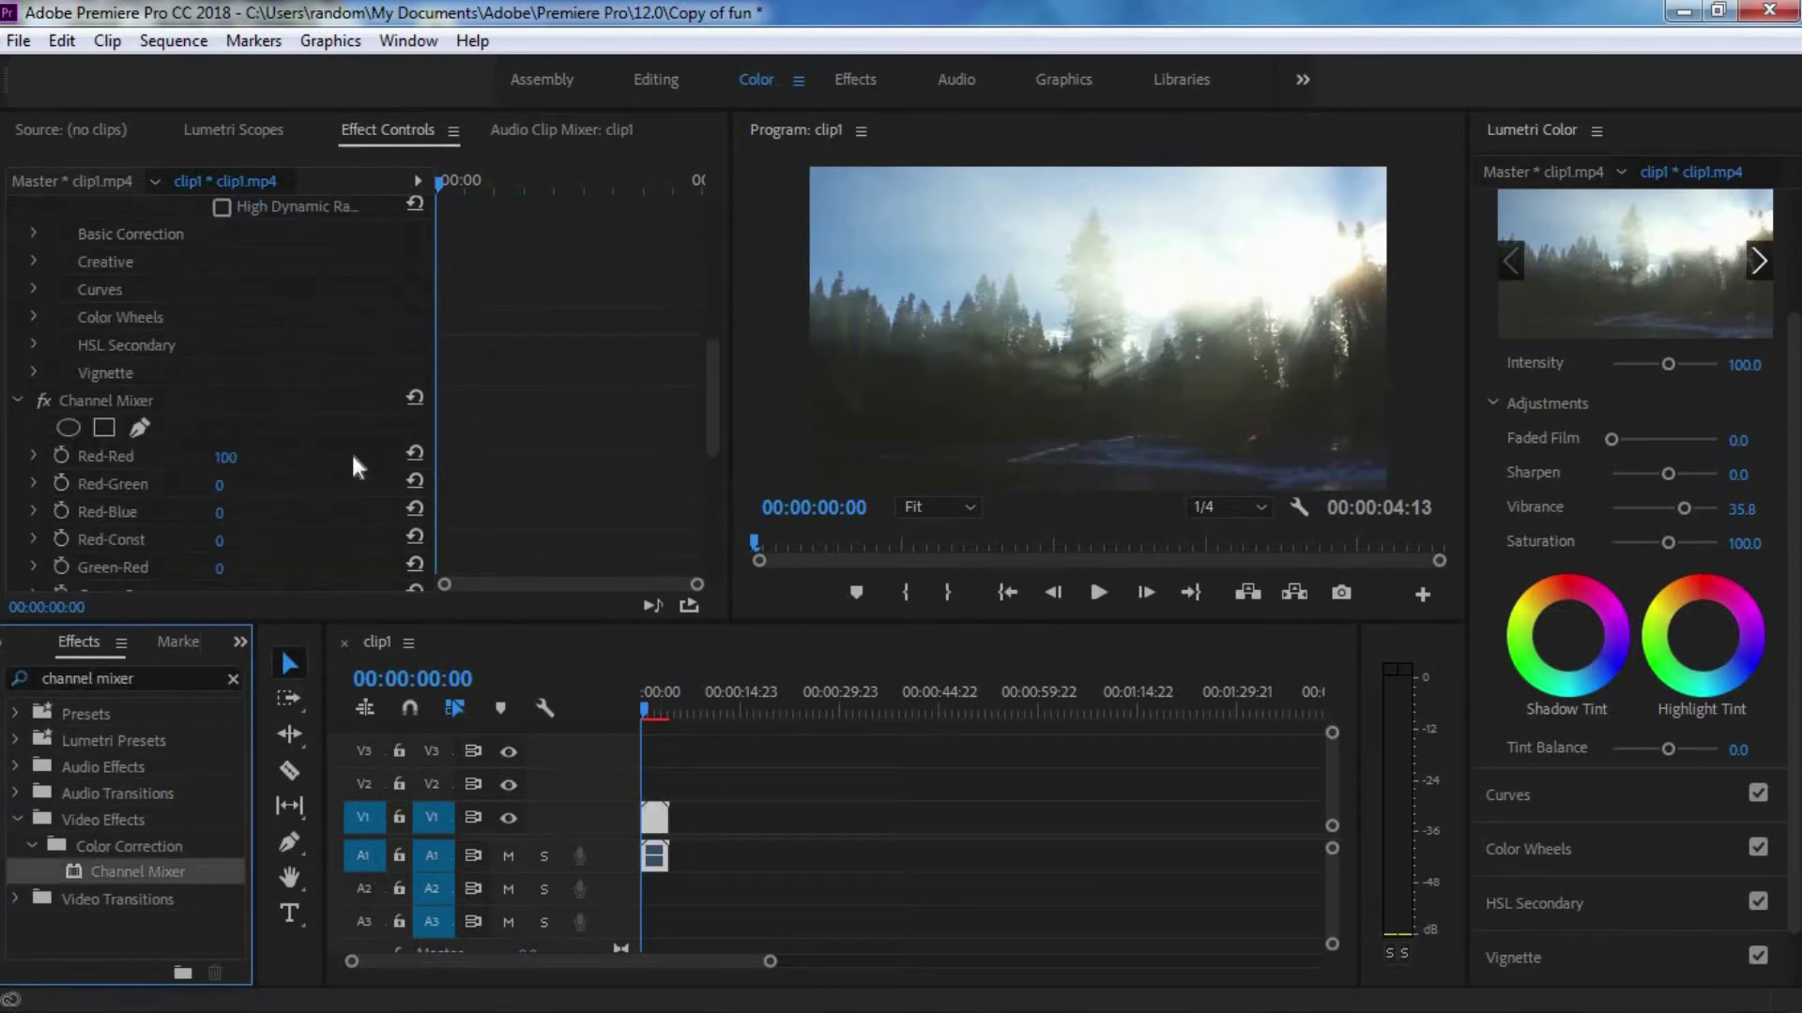
Set the Channel Mixer's Red-Green value to 50 and Red-Blue to -50.
scroll(356, 462, down, 3)
click(221, 273)
text(50)
key(Return)
click(249, 299)
text(-50)
key(Return)
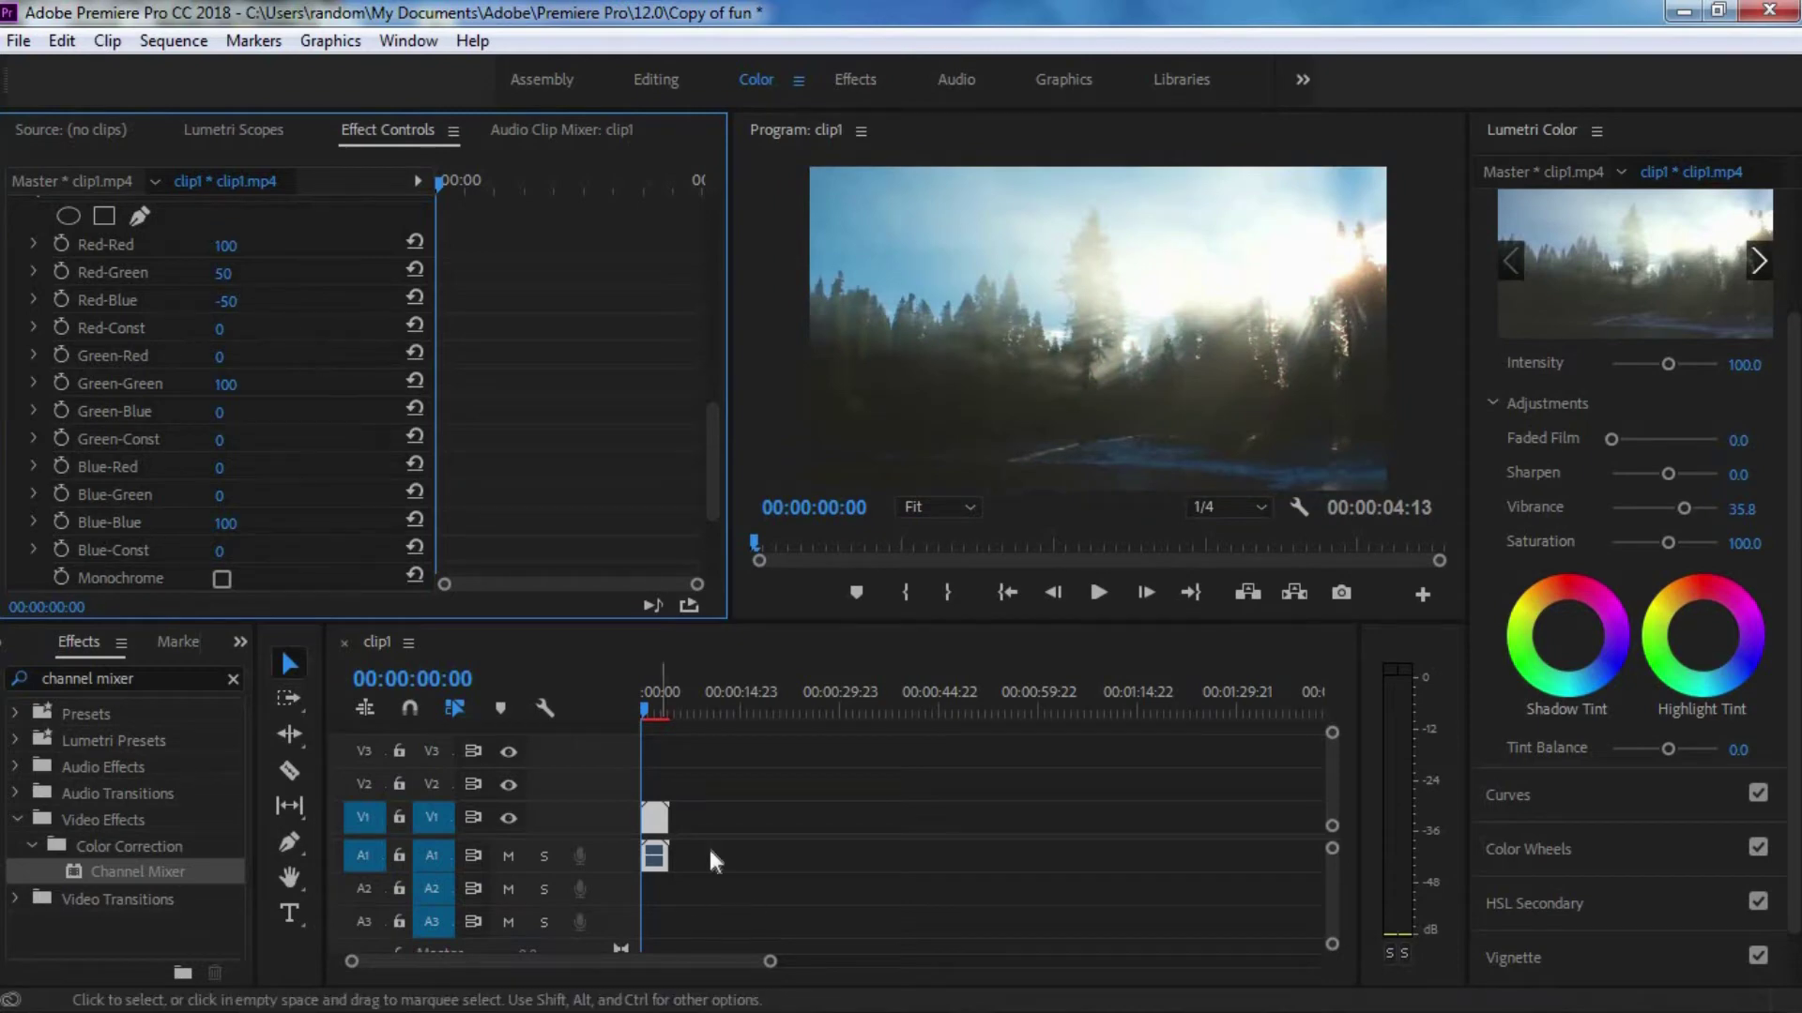
click(240, 642)
click(347, 746)
click(72, 129)
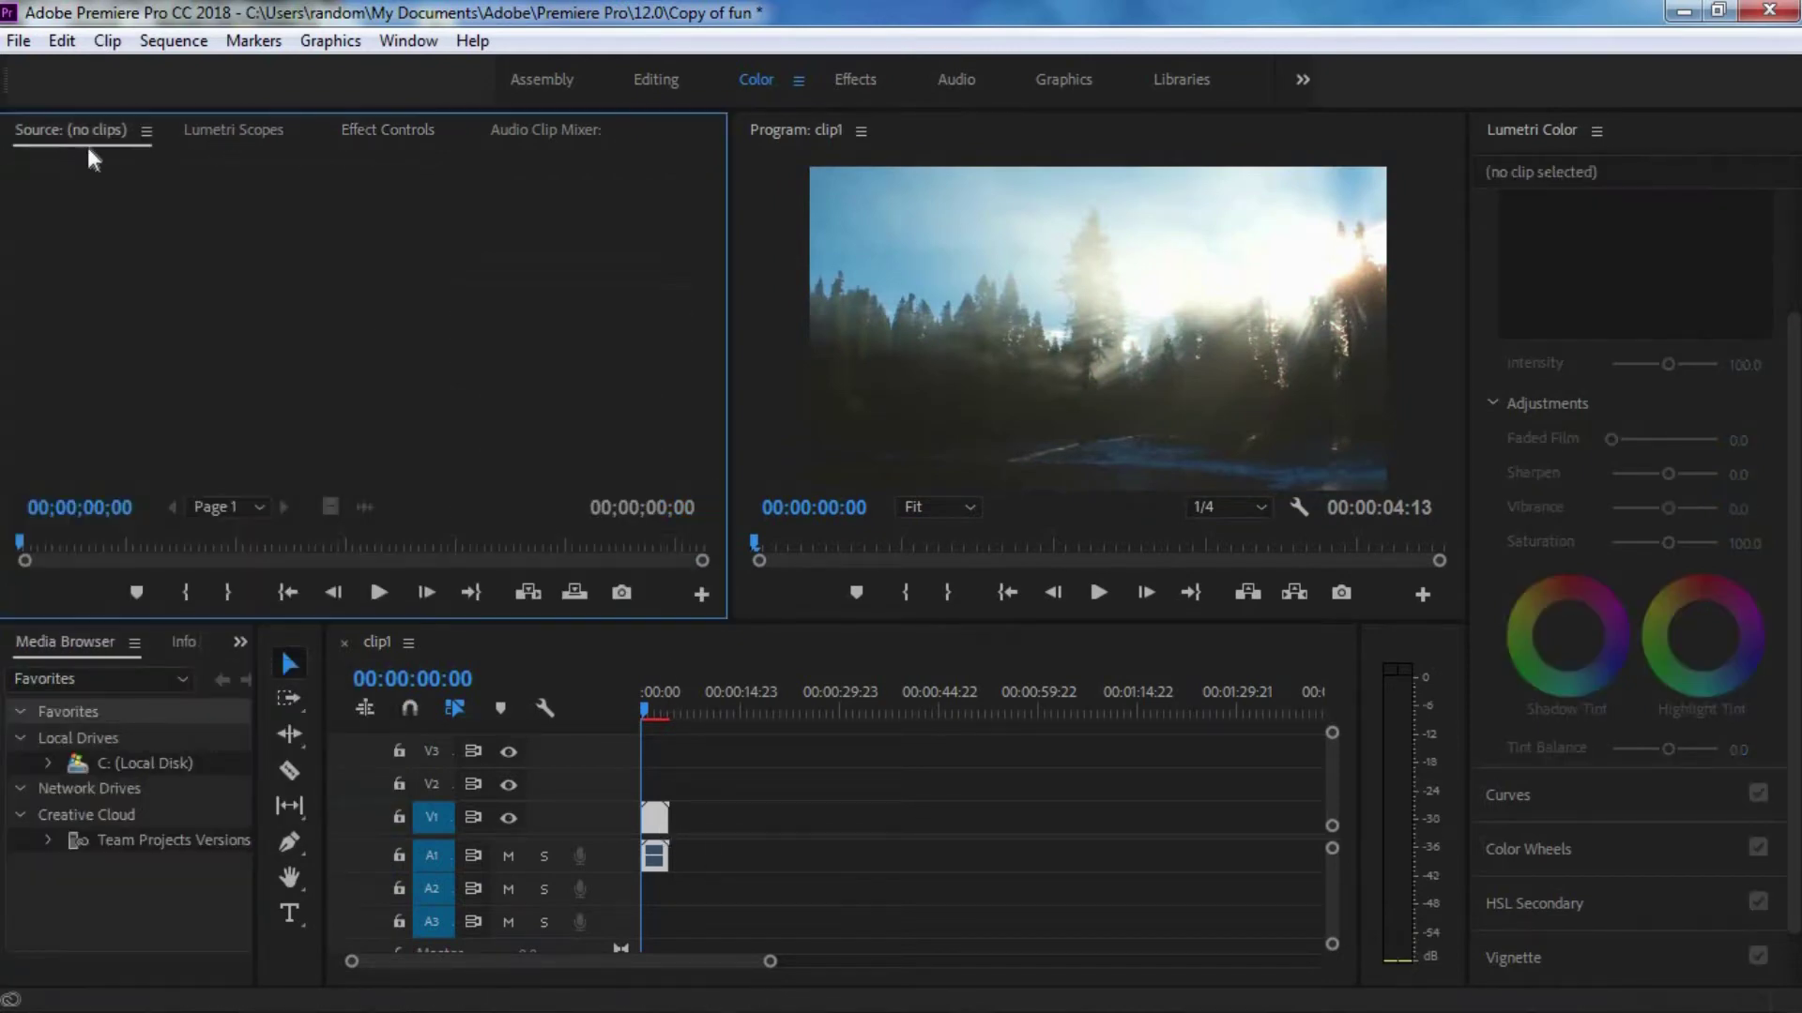
click(657, 825)
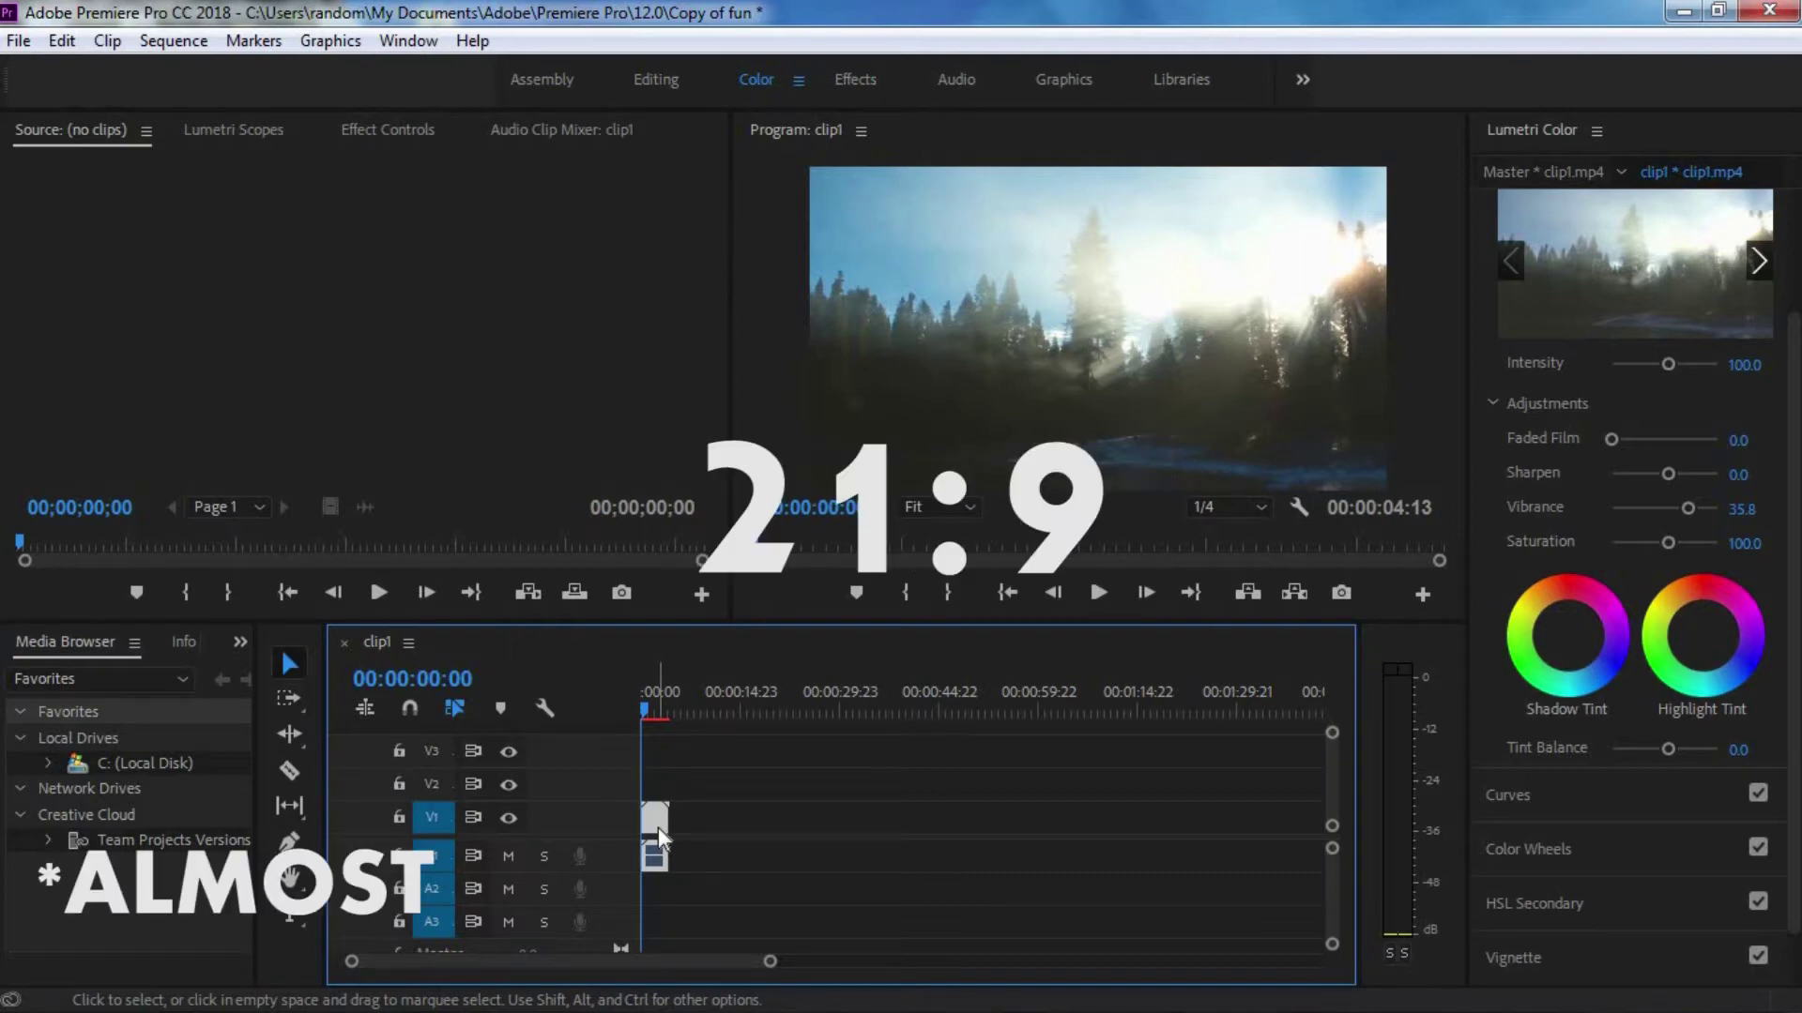
Create an adjustment layer with the default settings and place it on V2 above clip1 at the start of the sequence.
key(shift+1)
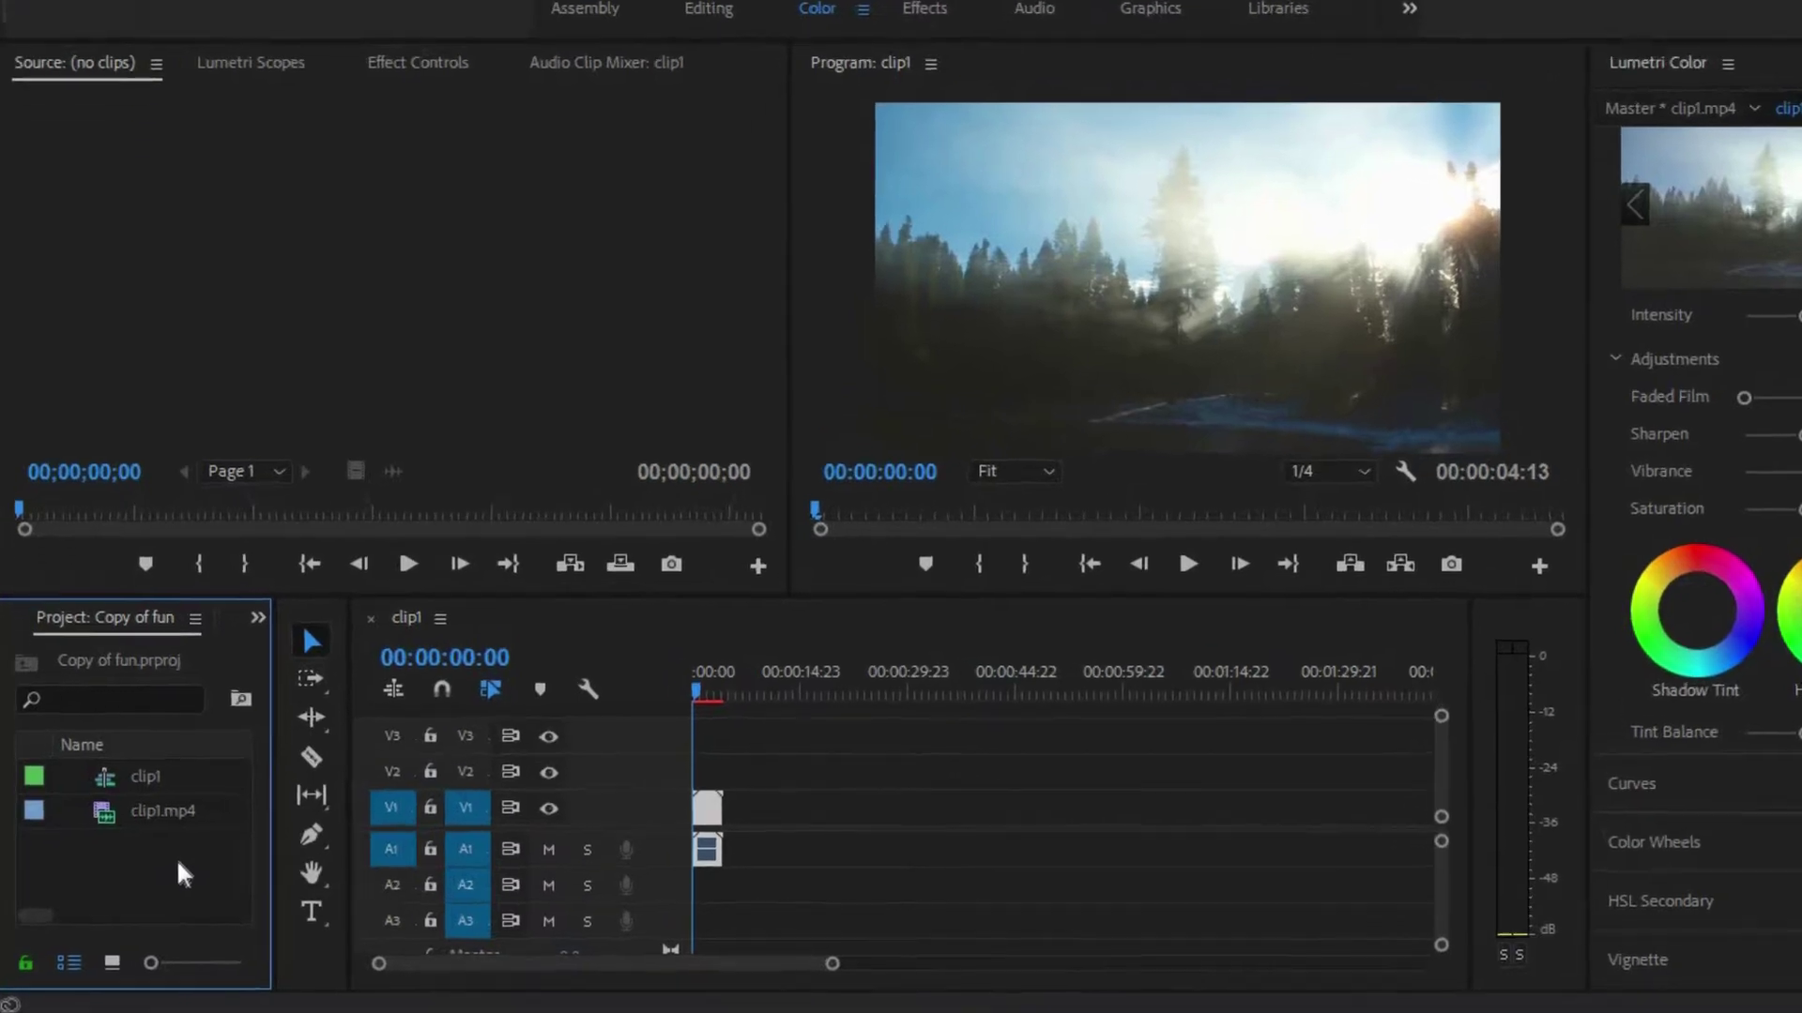
right_click(169, 862)
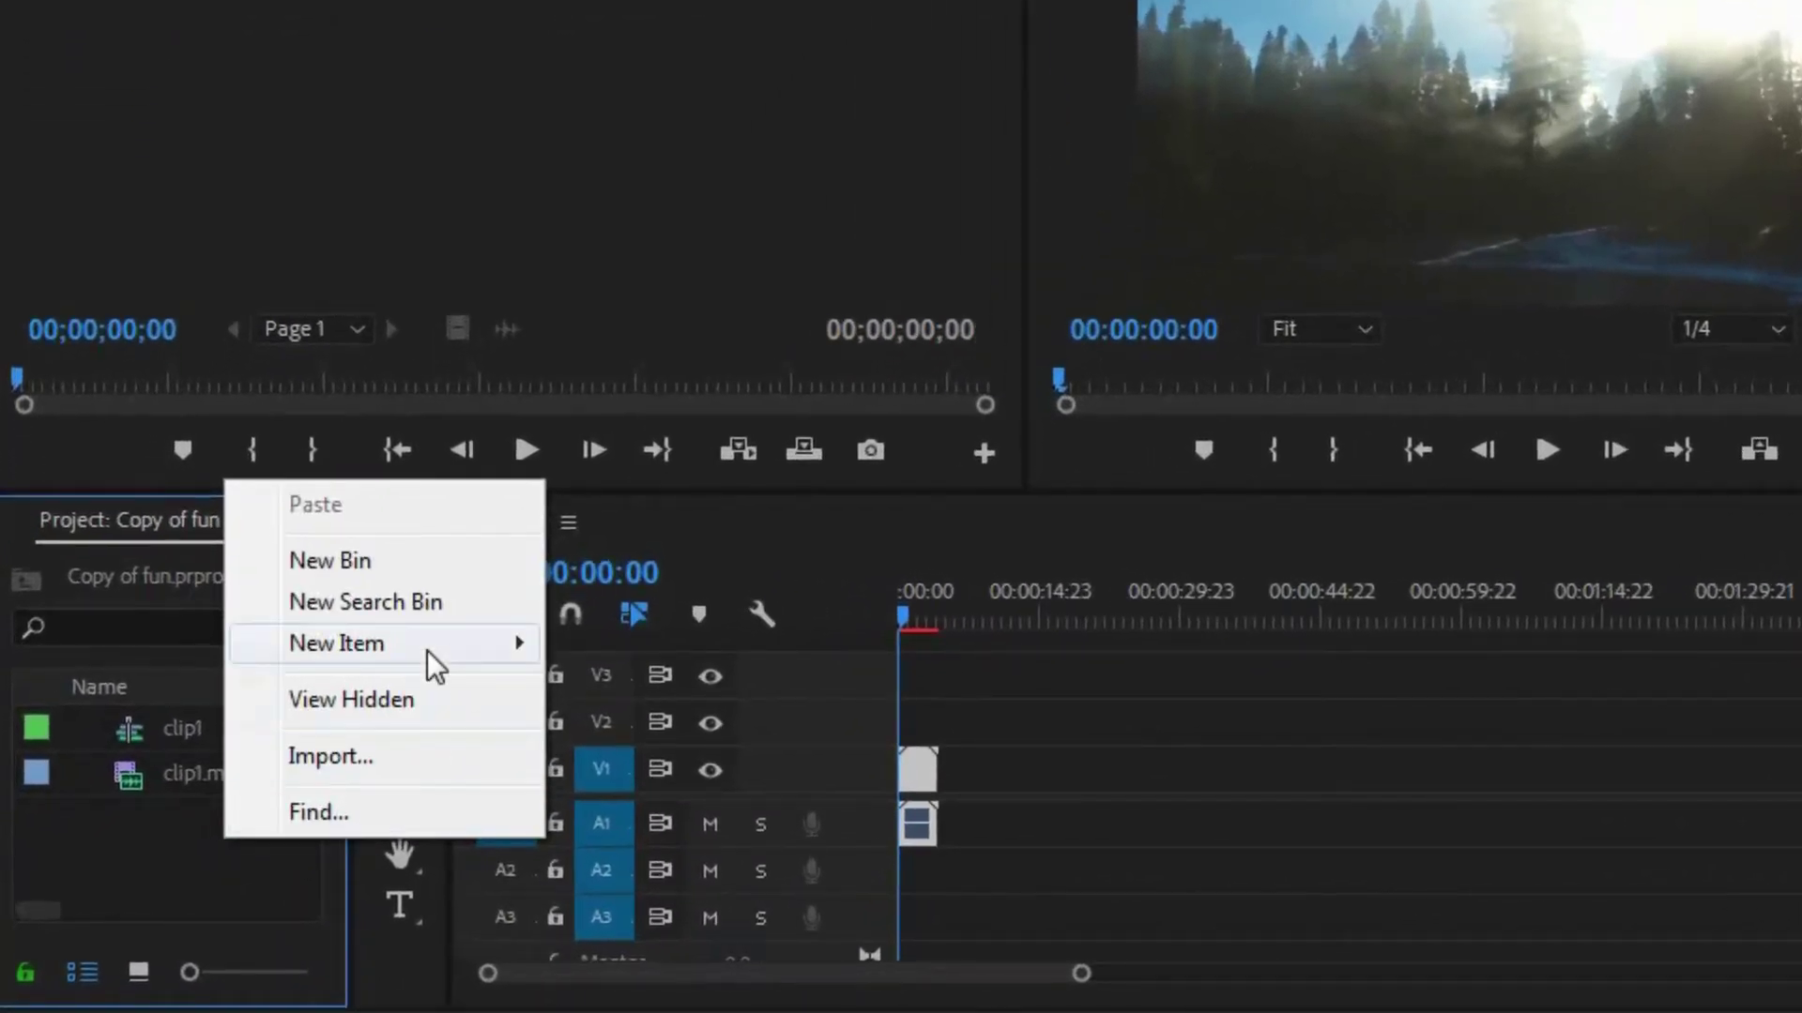
mouse_move(426, 651)
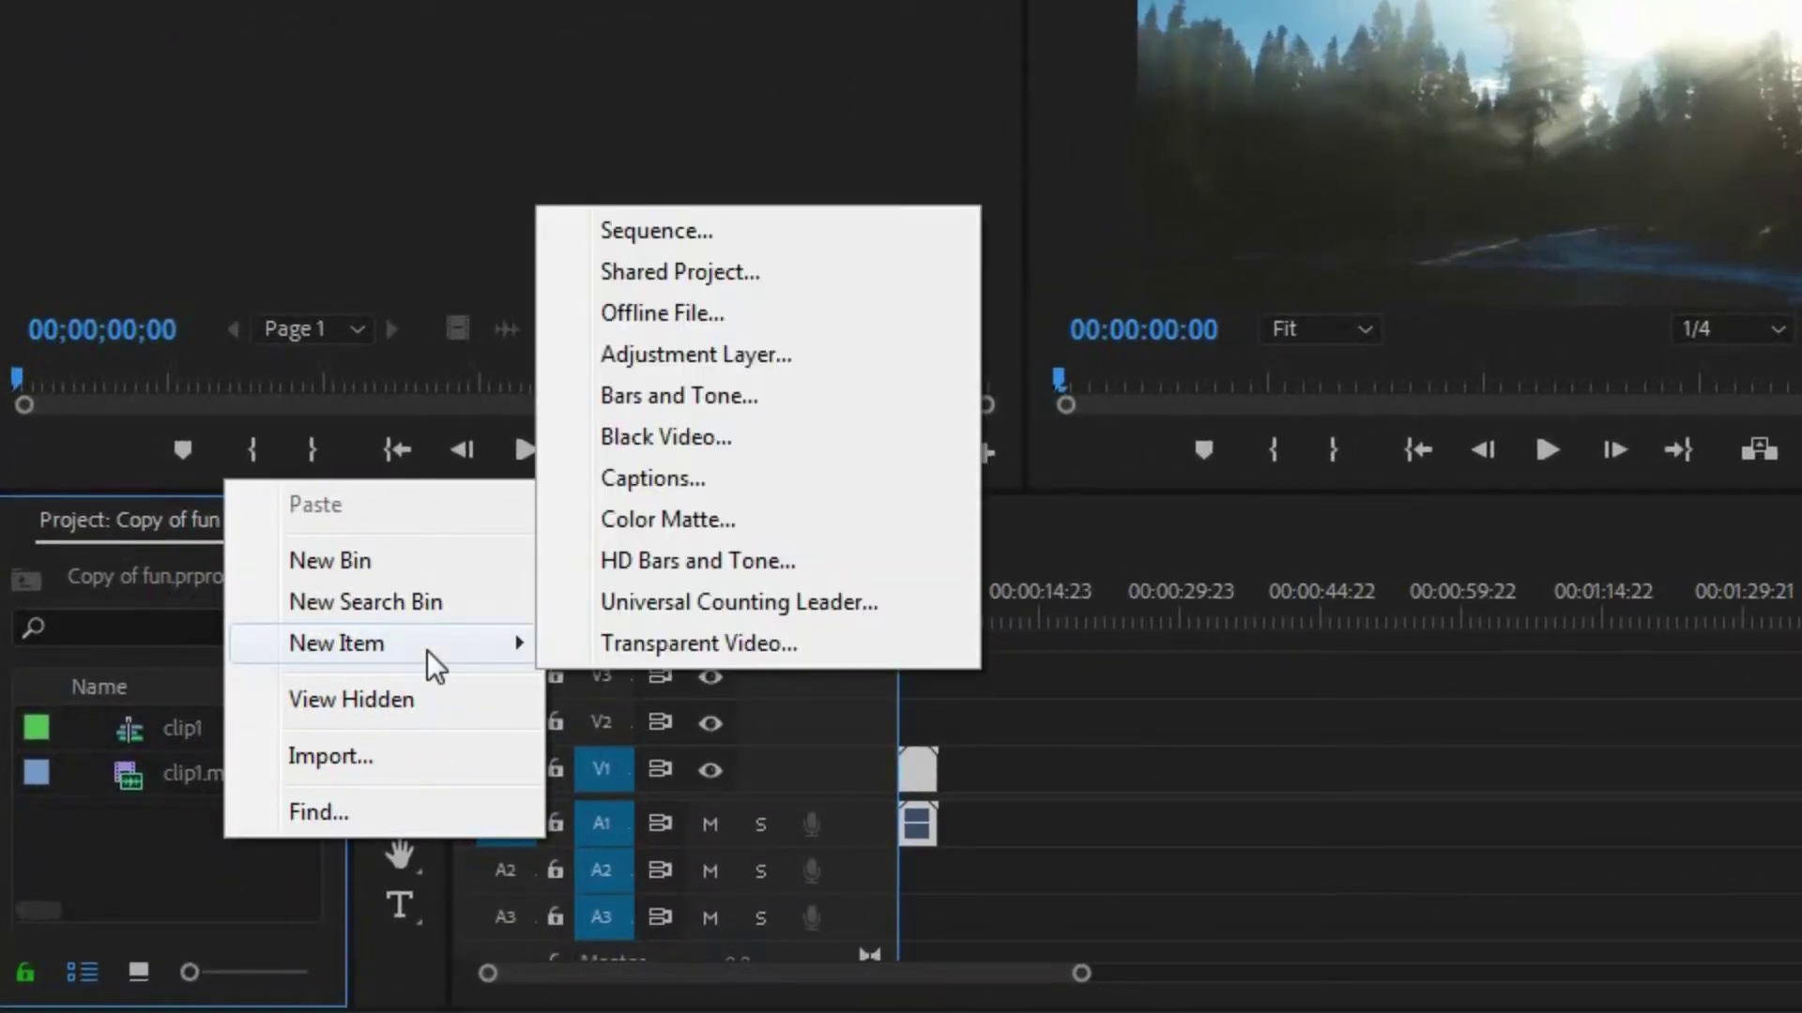
click(771, 356)
click(1296, 482)
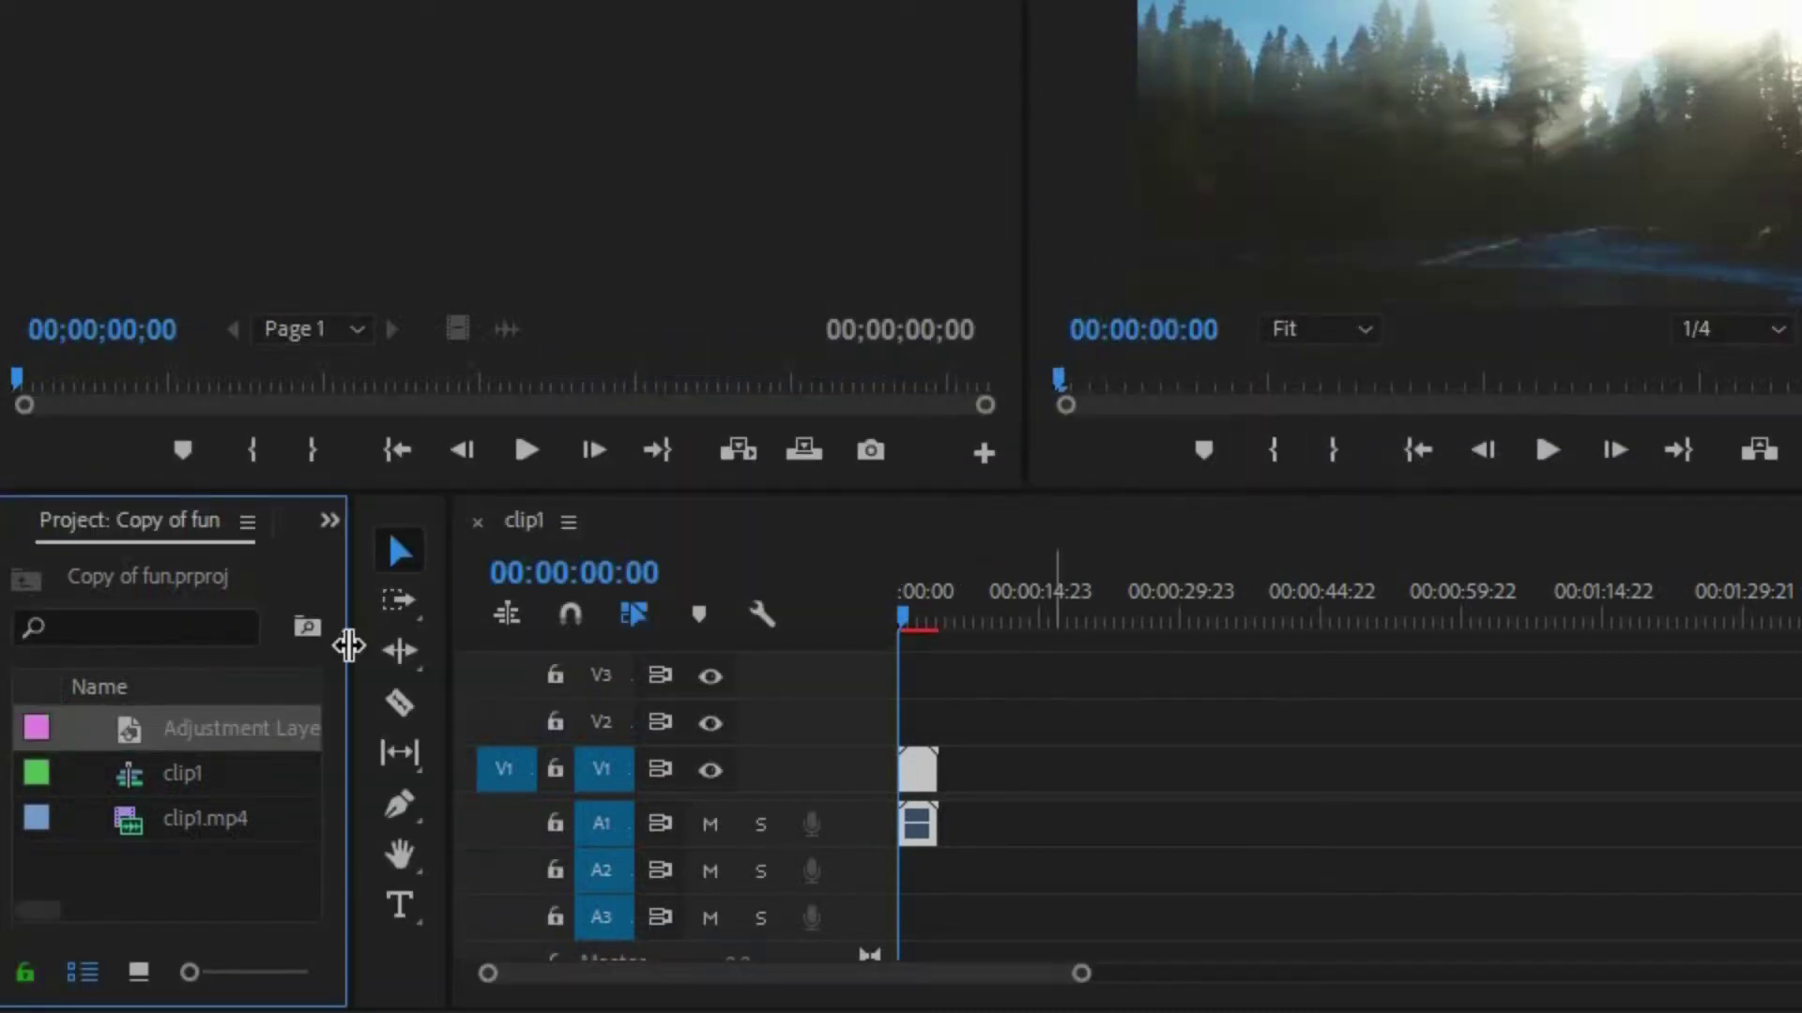
drag(273, 728, 904, 724)
click(504, 768)
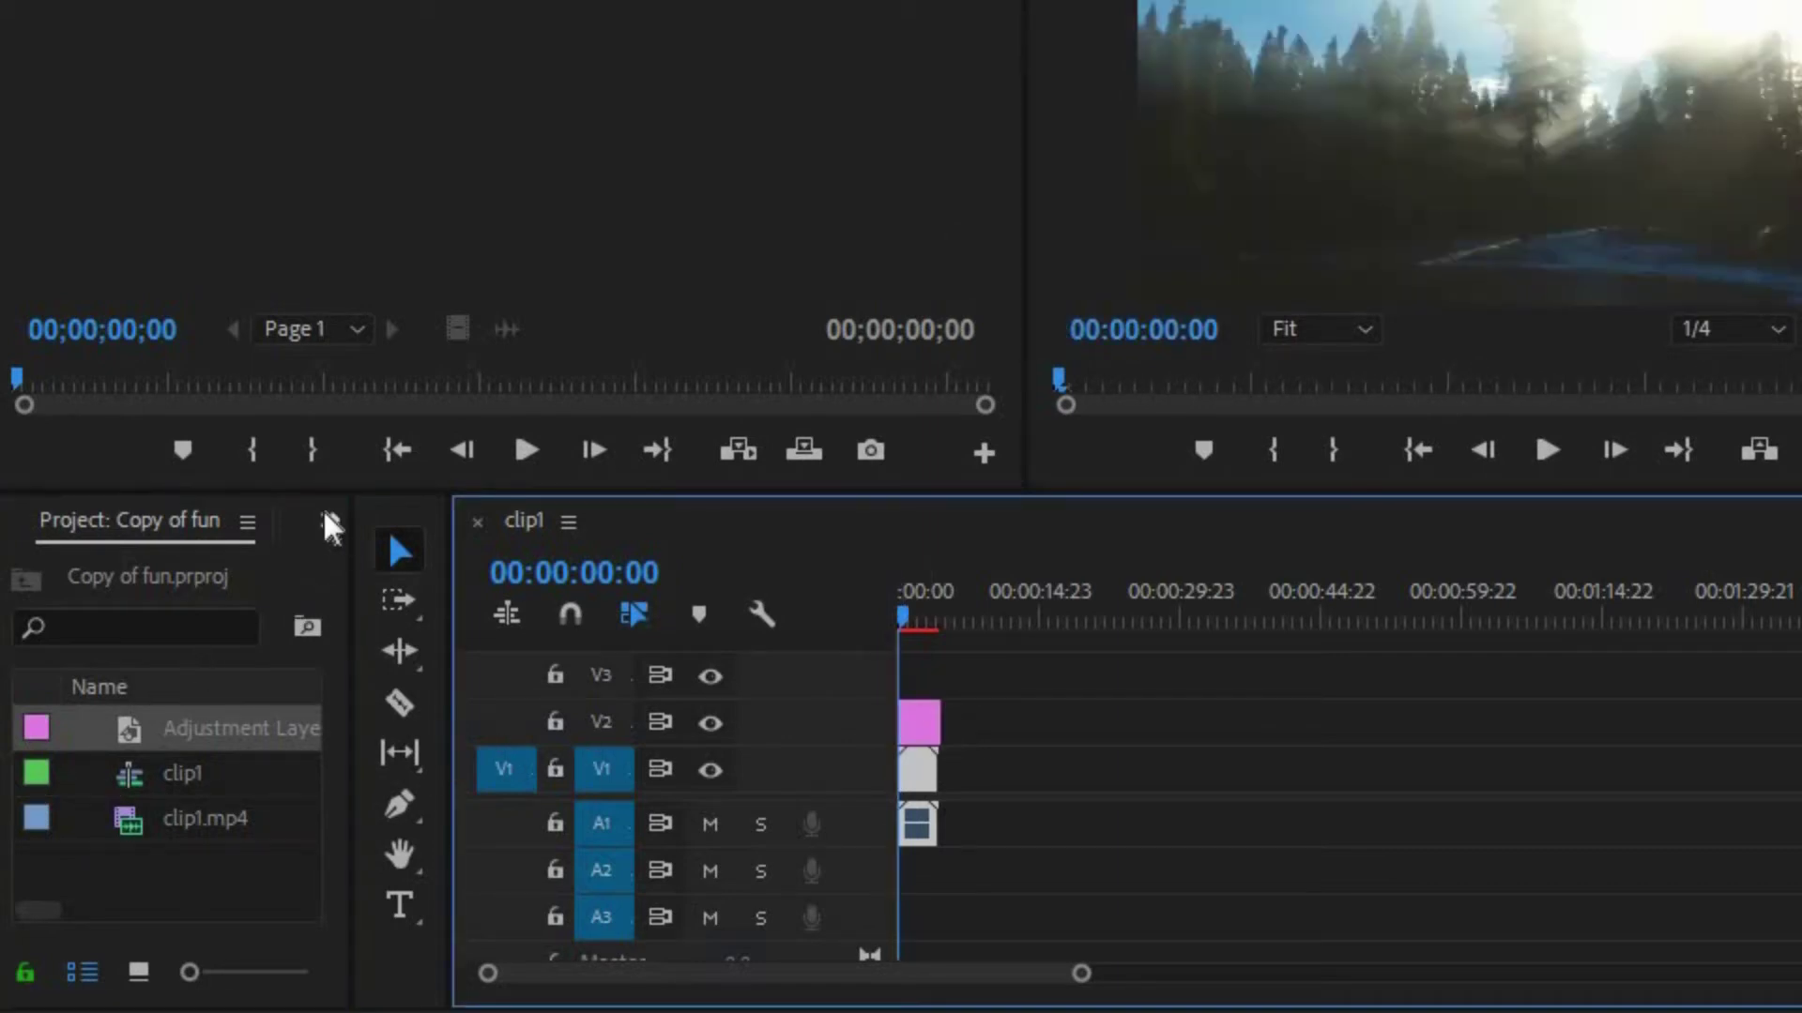
Find the Crop video effect and apply it to the adjustment layer on V2.
click(328, 518)
click(378, 648)
click(208, 570)
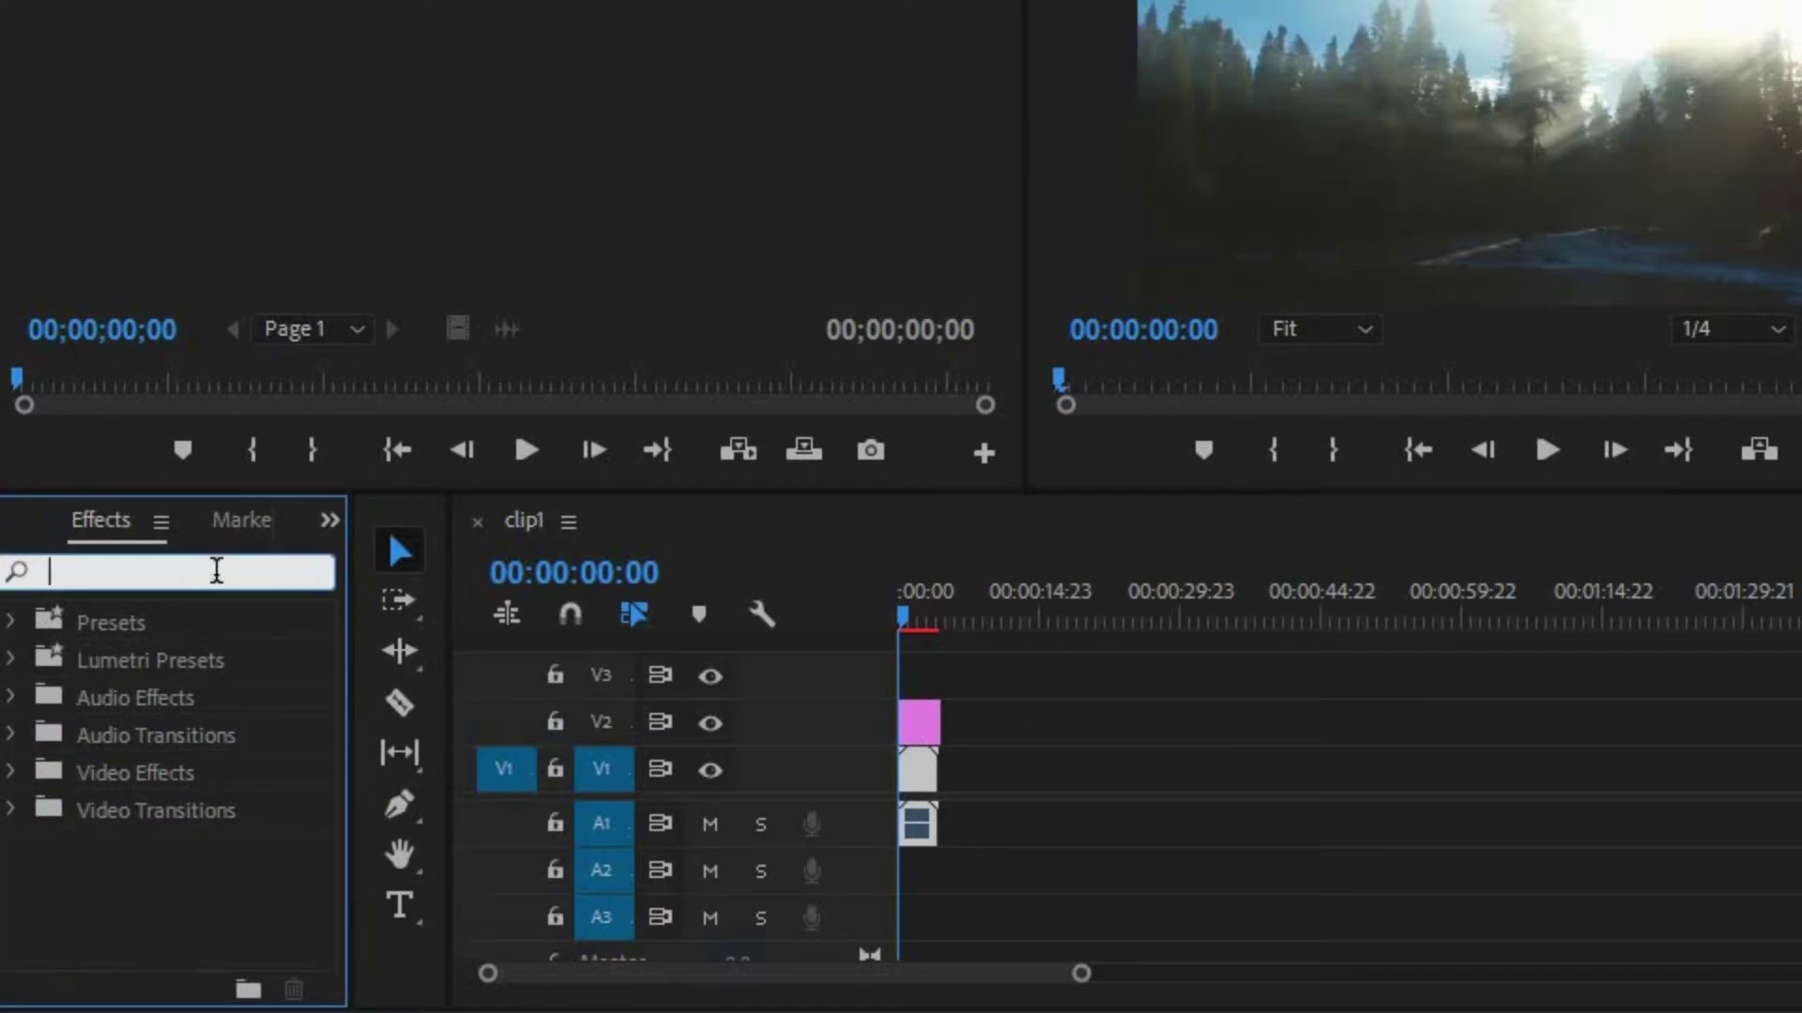
text(crop)
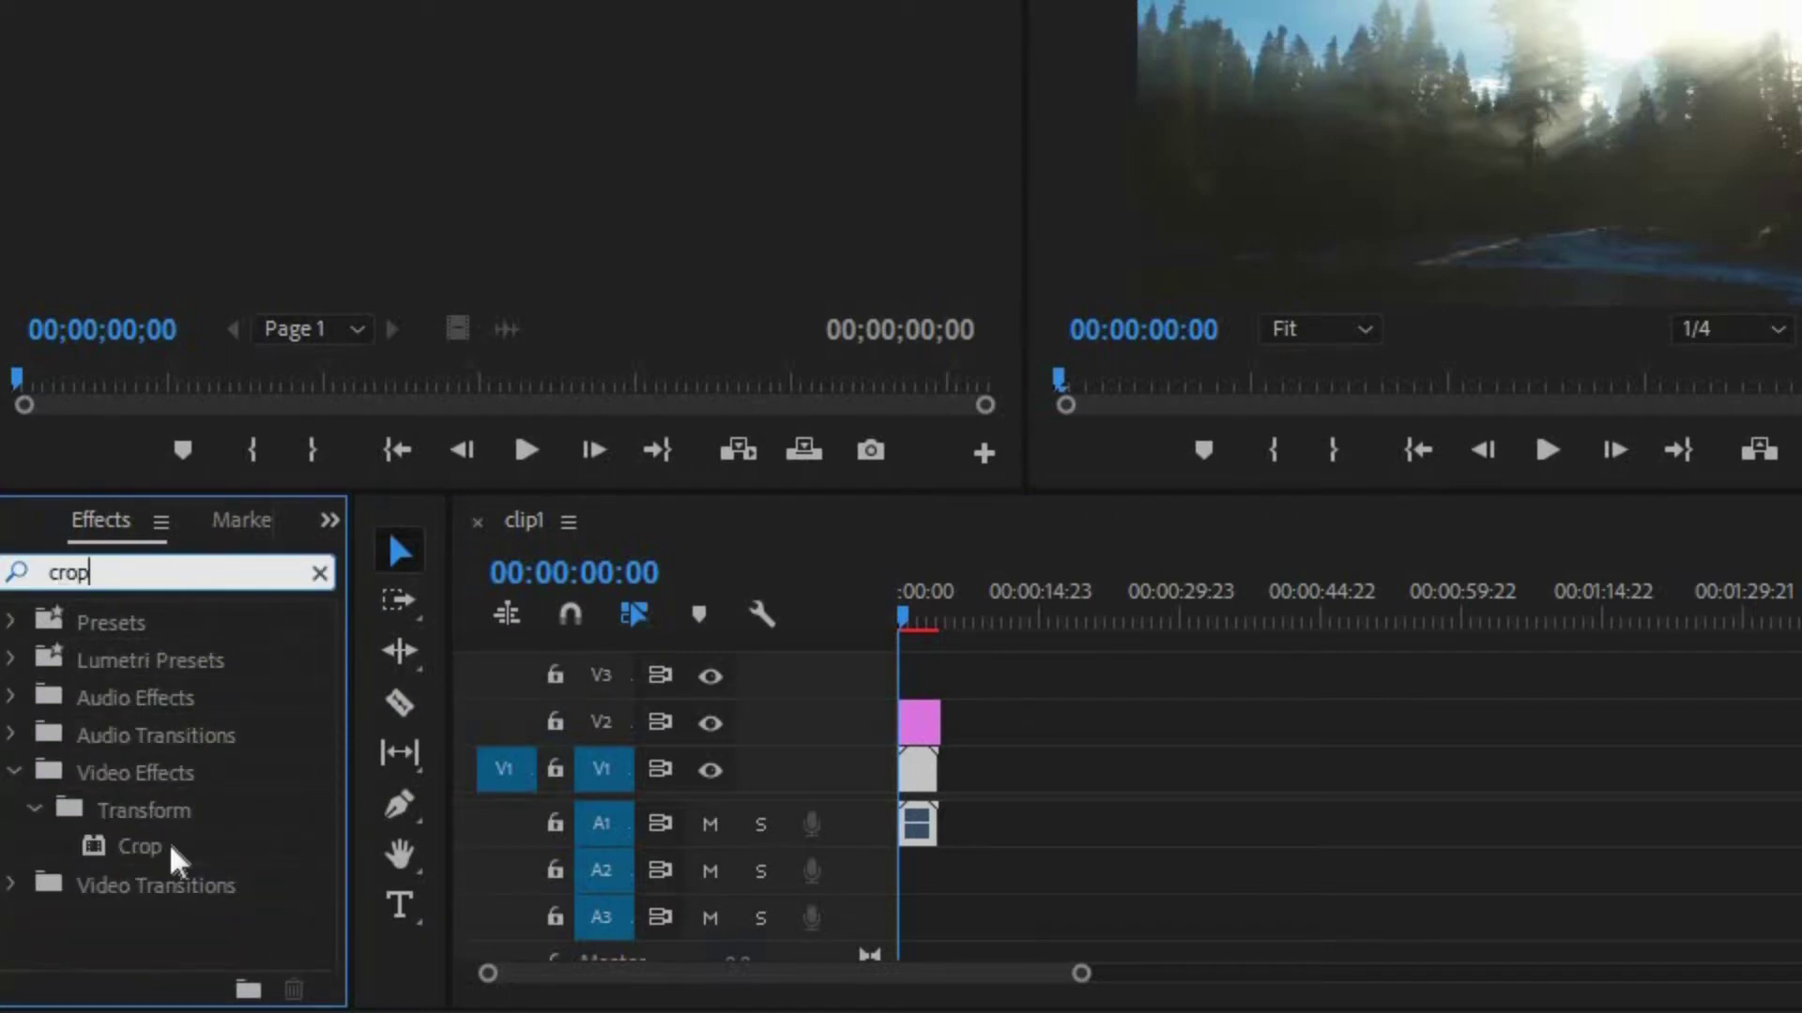
drag(160, 855, 924, 743)
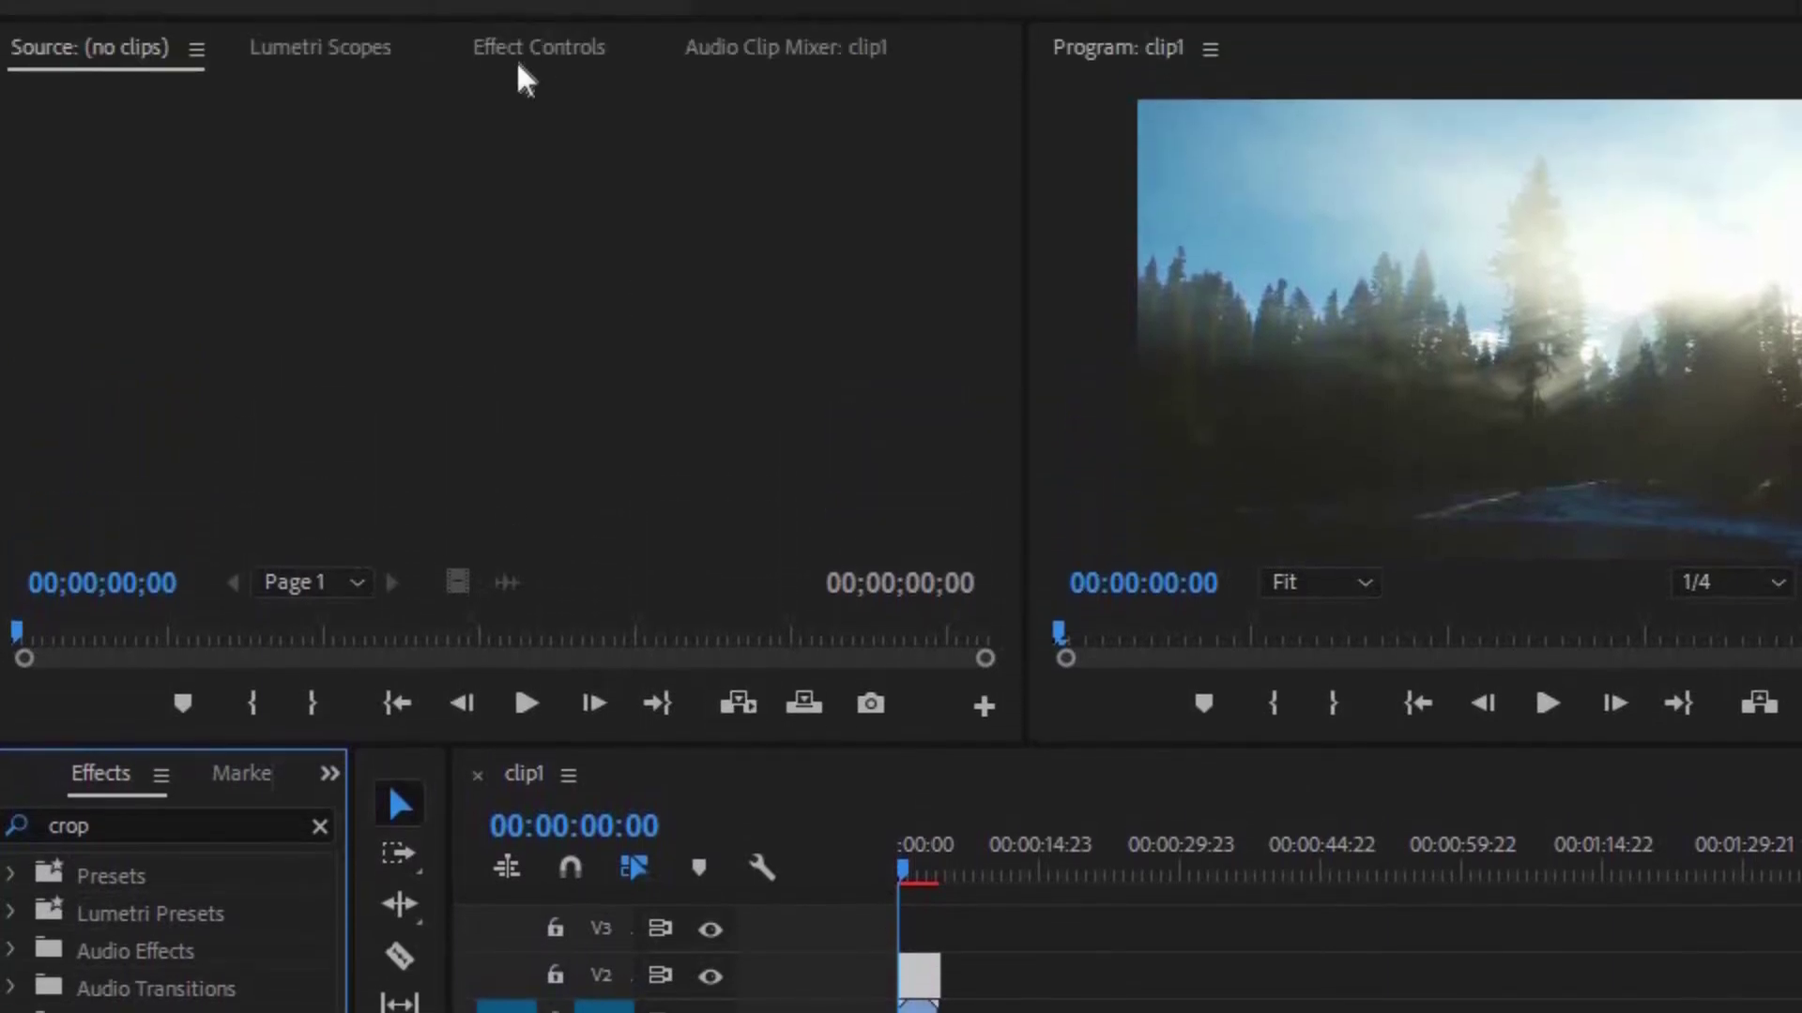
Set the adjustment layer's Crop to 12% at both Top and Bottom to form cinematic black bars.
click(522, 49)
scroll(398, 486, down, 5)
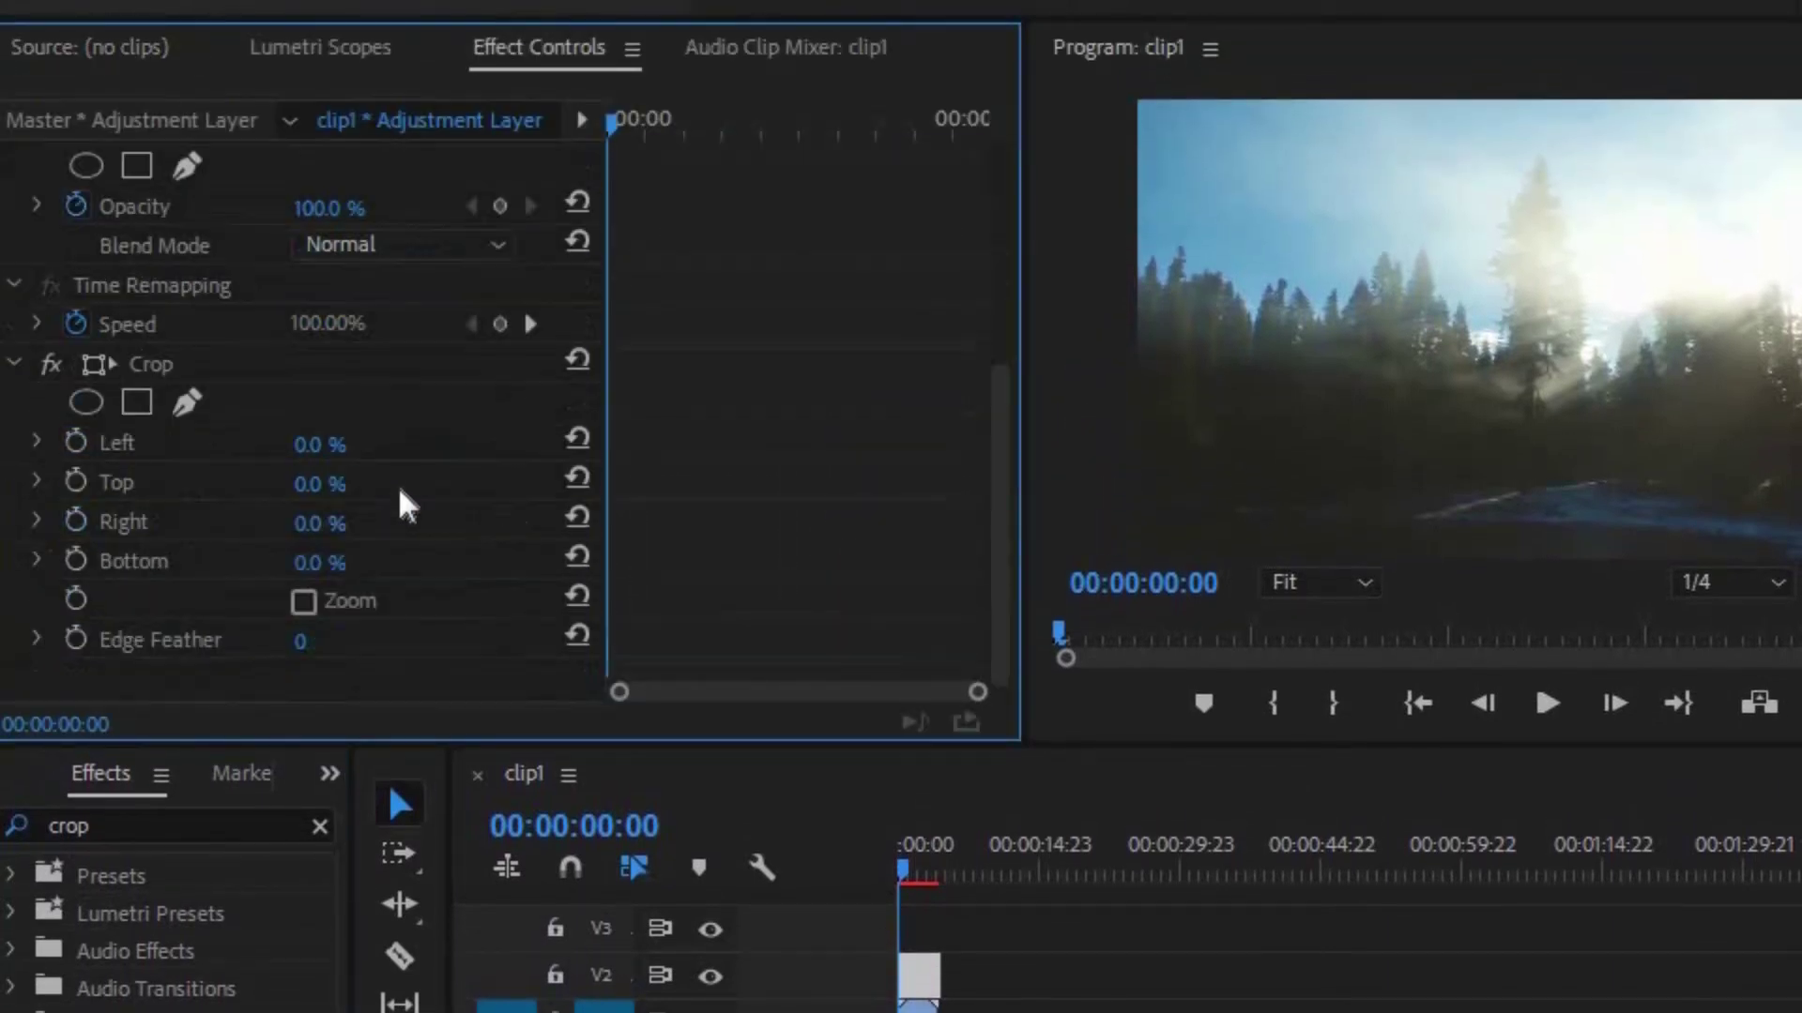
click(341, 483)
text(12)
key(Return)
click(340, 561)
text(12)
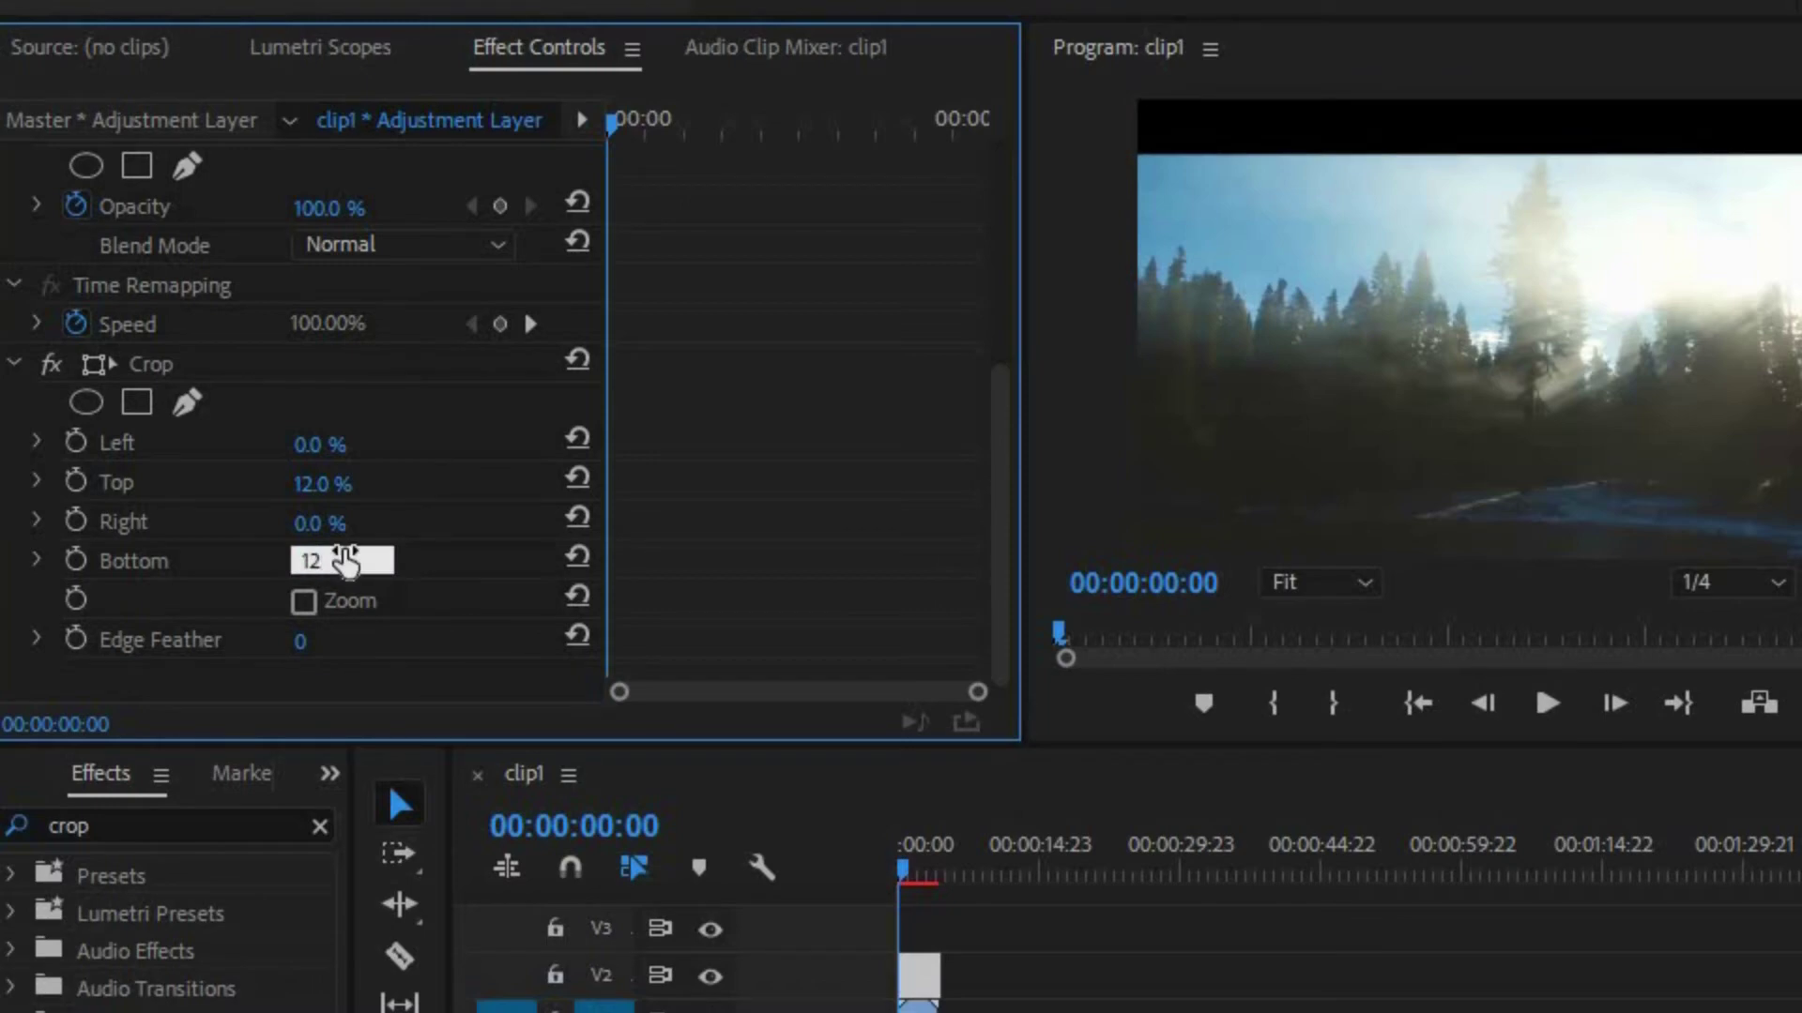
key(Return)
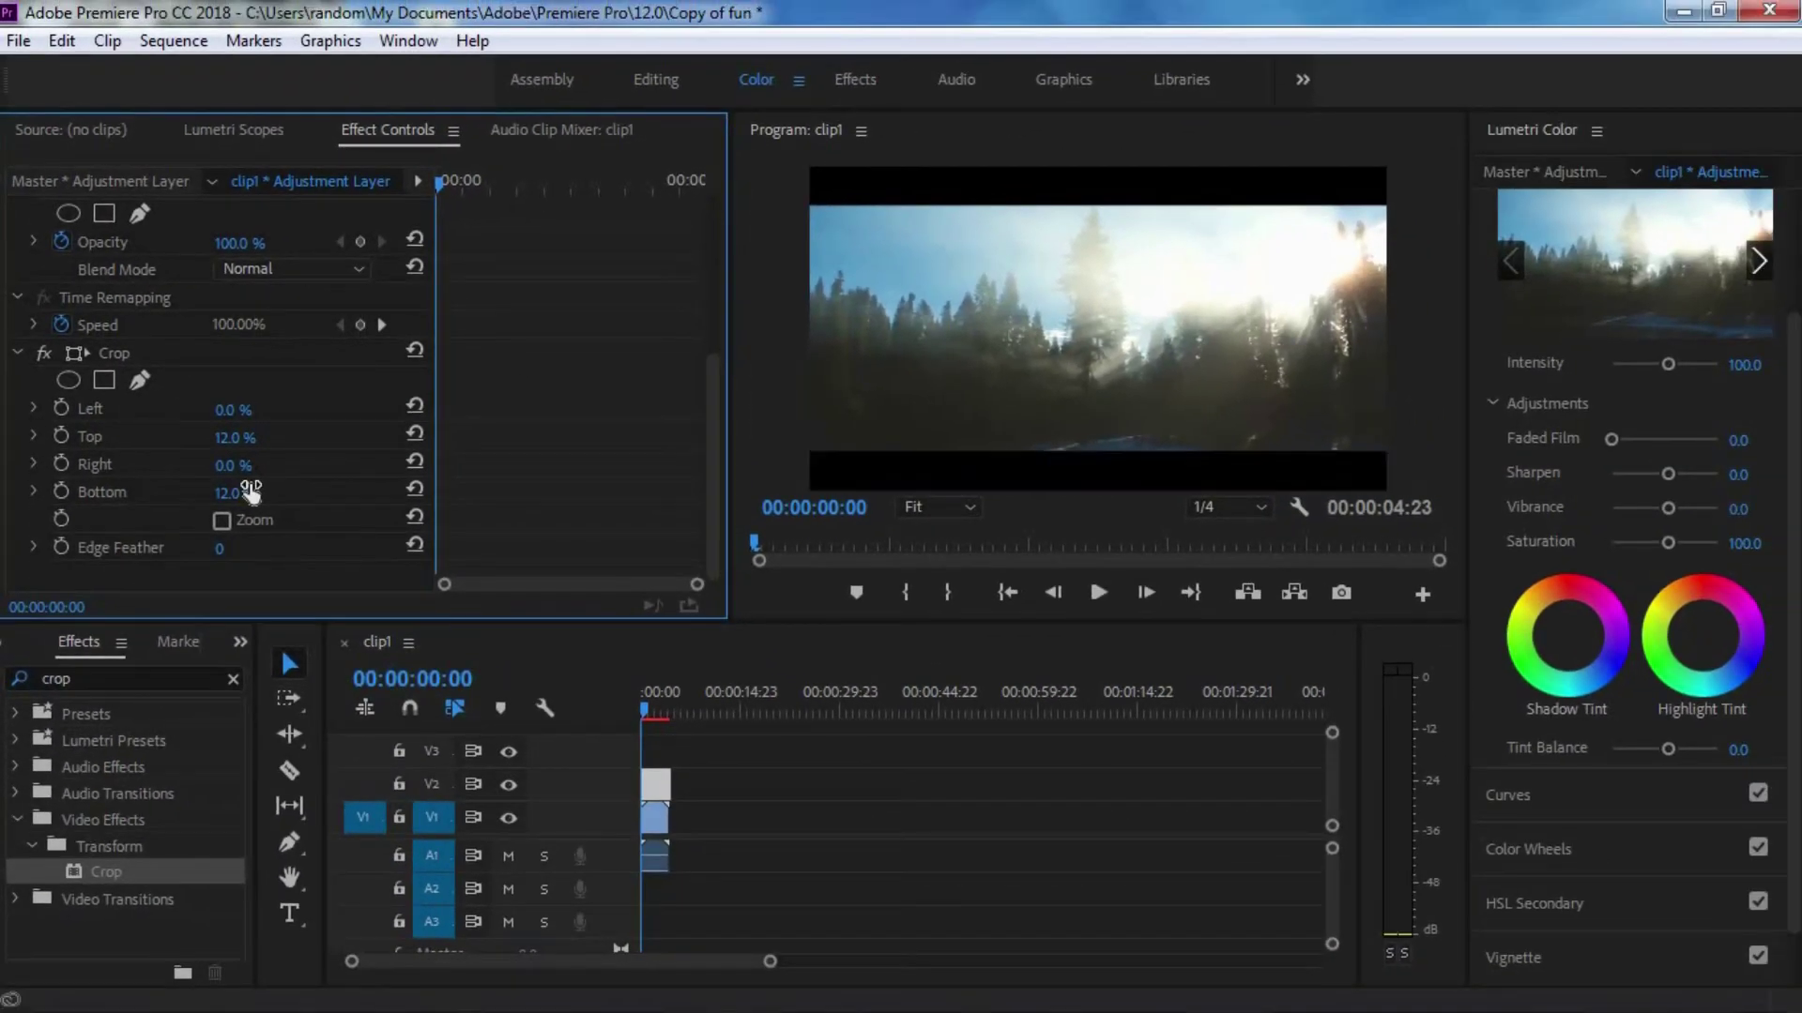
key(ctrl+s)
Move clip2.mp4 on V1 so it starts directly at the end of clip3.mp4.
click(240, 642)
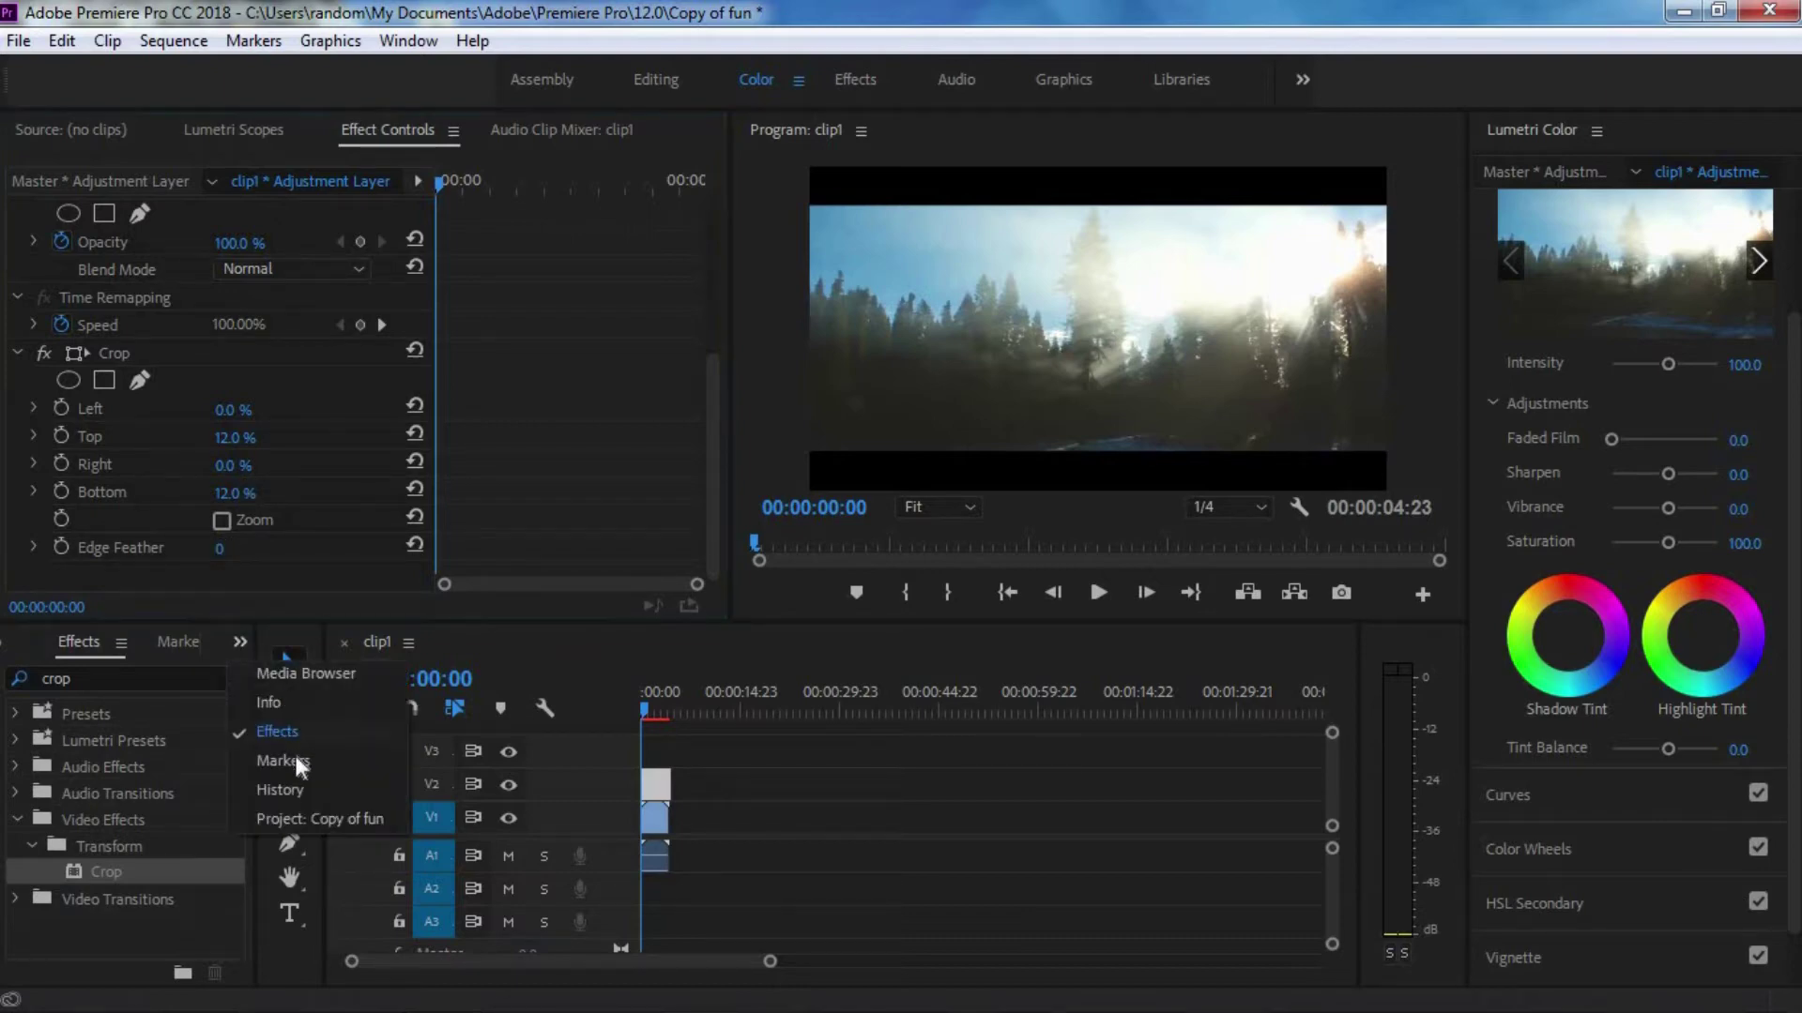
click(317, 821)
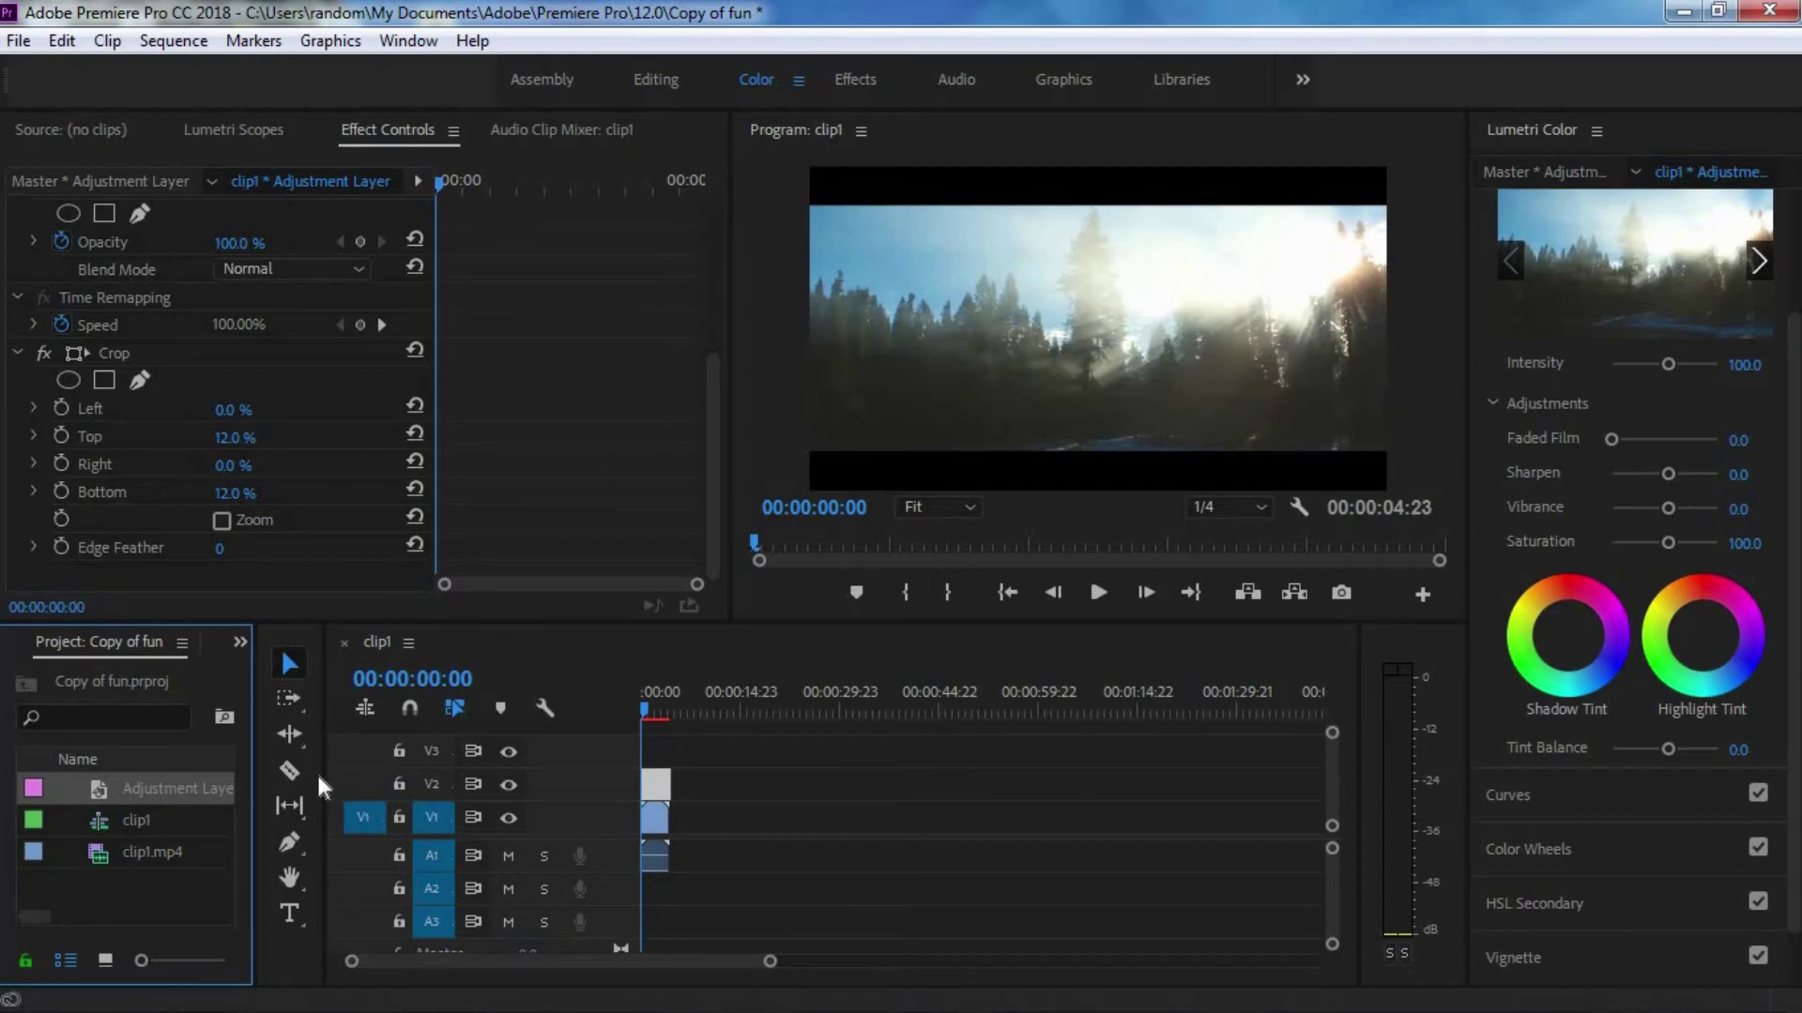
drag(983, 831, 766, 831)
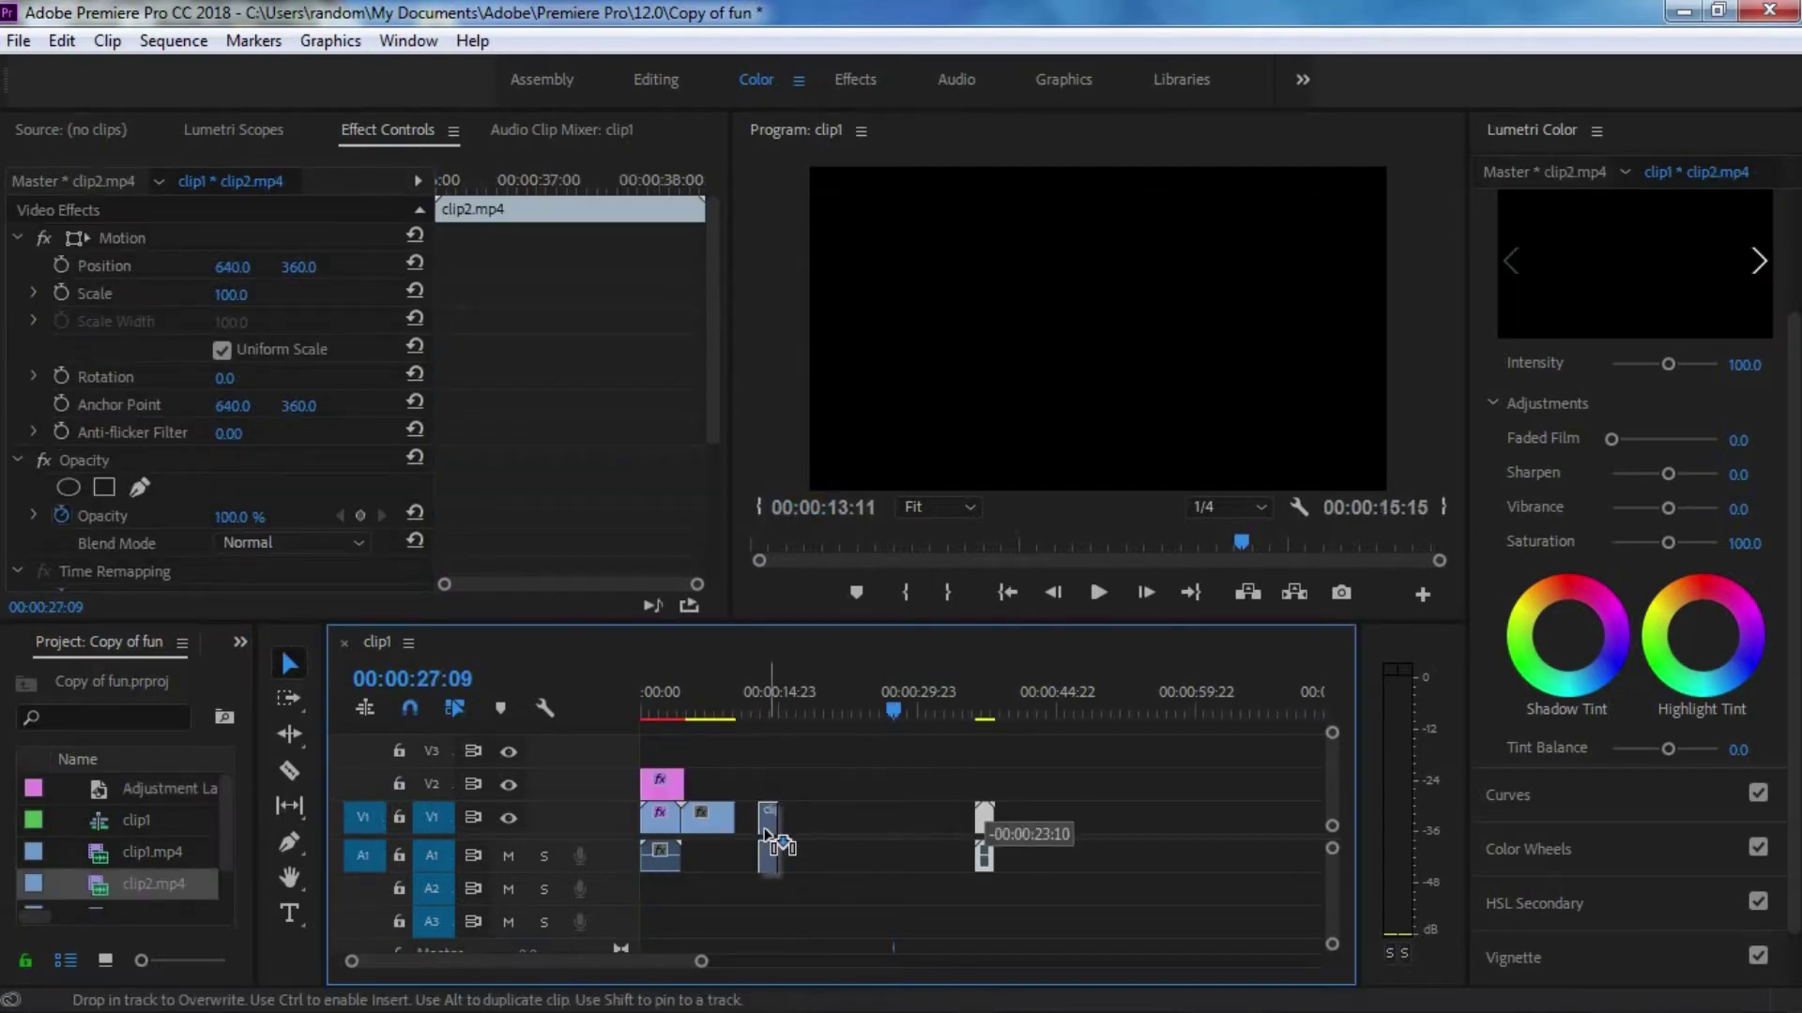
drag(777, 845, 752, 843)
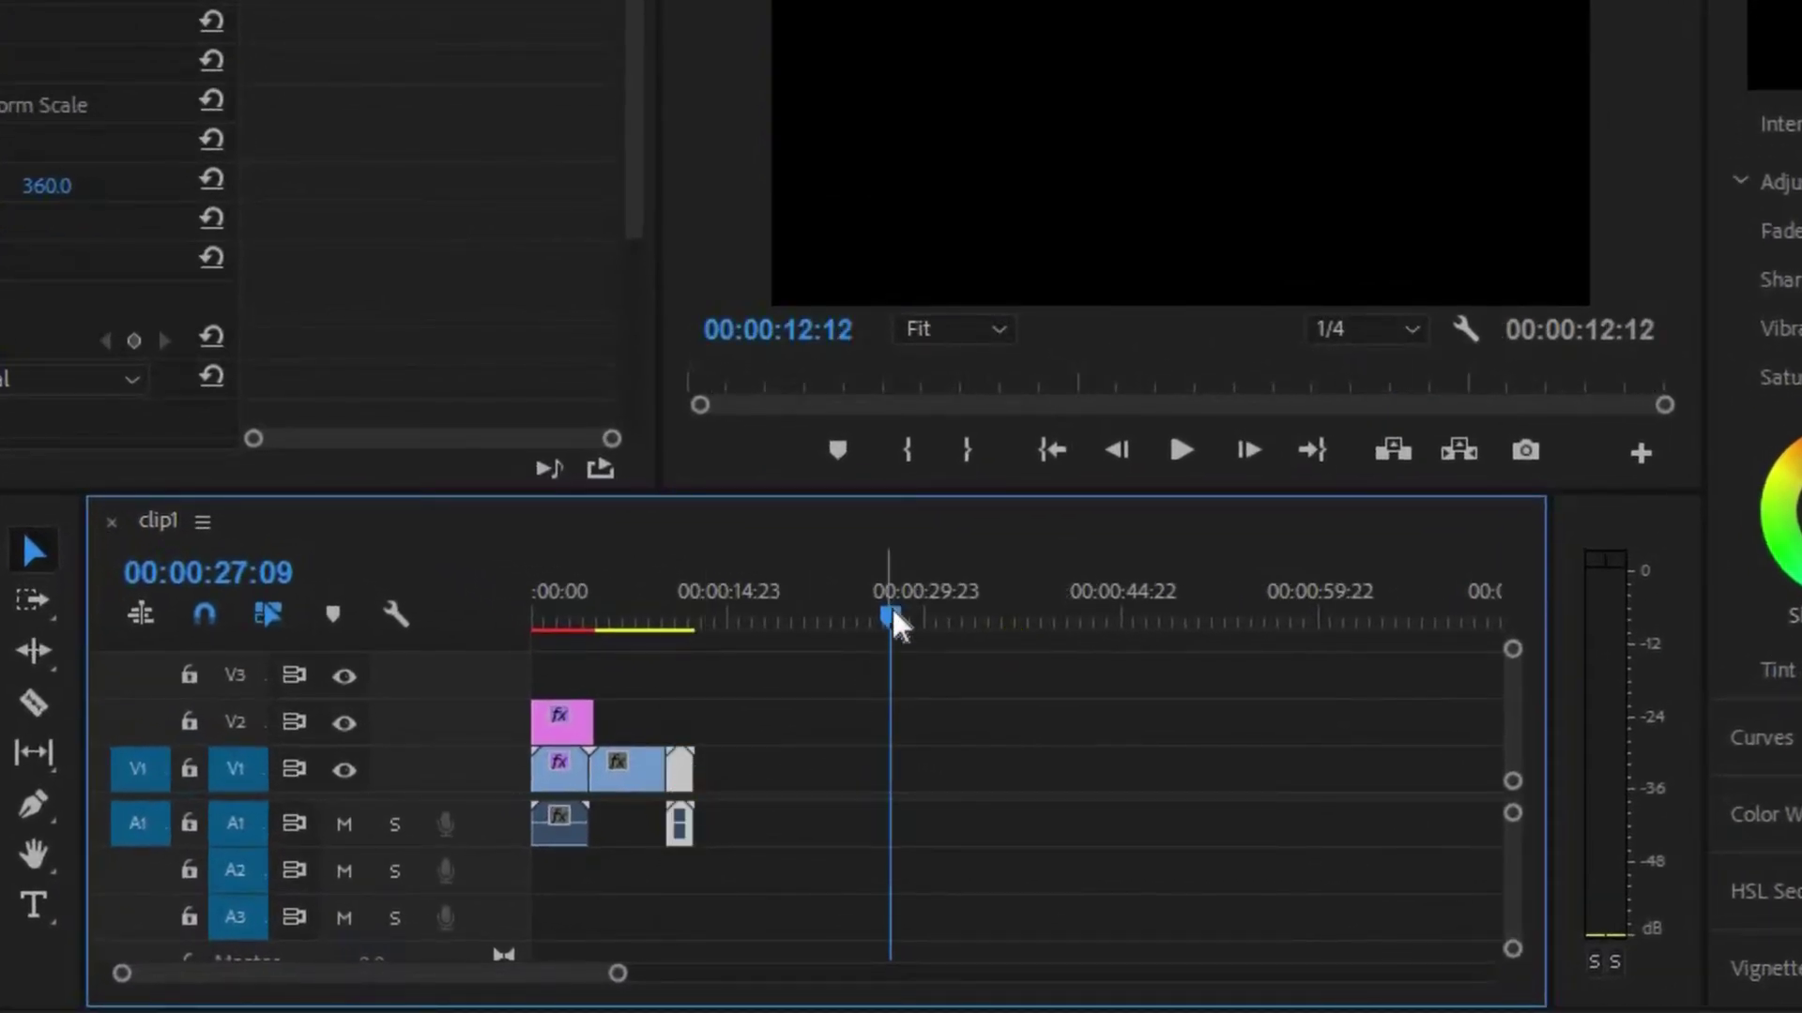
Delete the audio of clip1 and clip2 from track A1 while keeping their video on V1.
drag(893, 610, 878, 608)
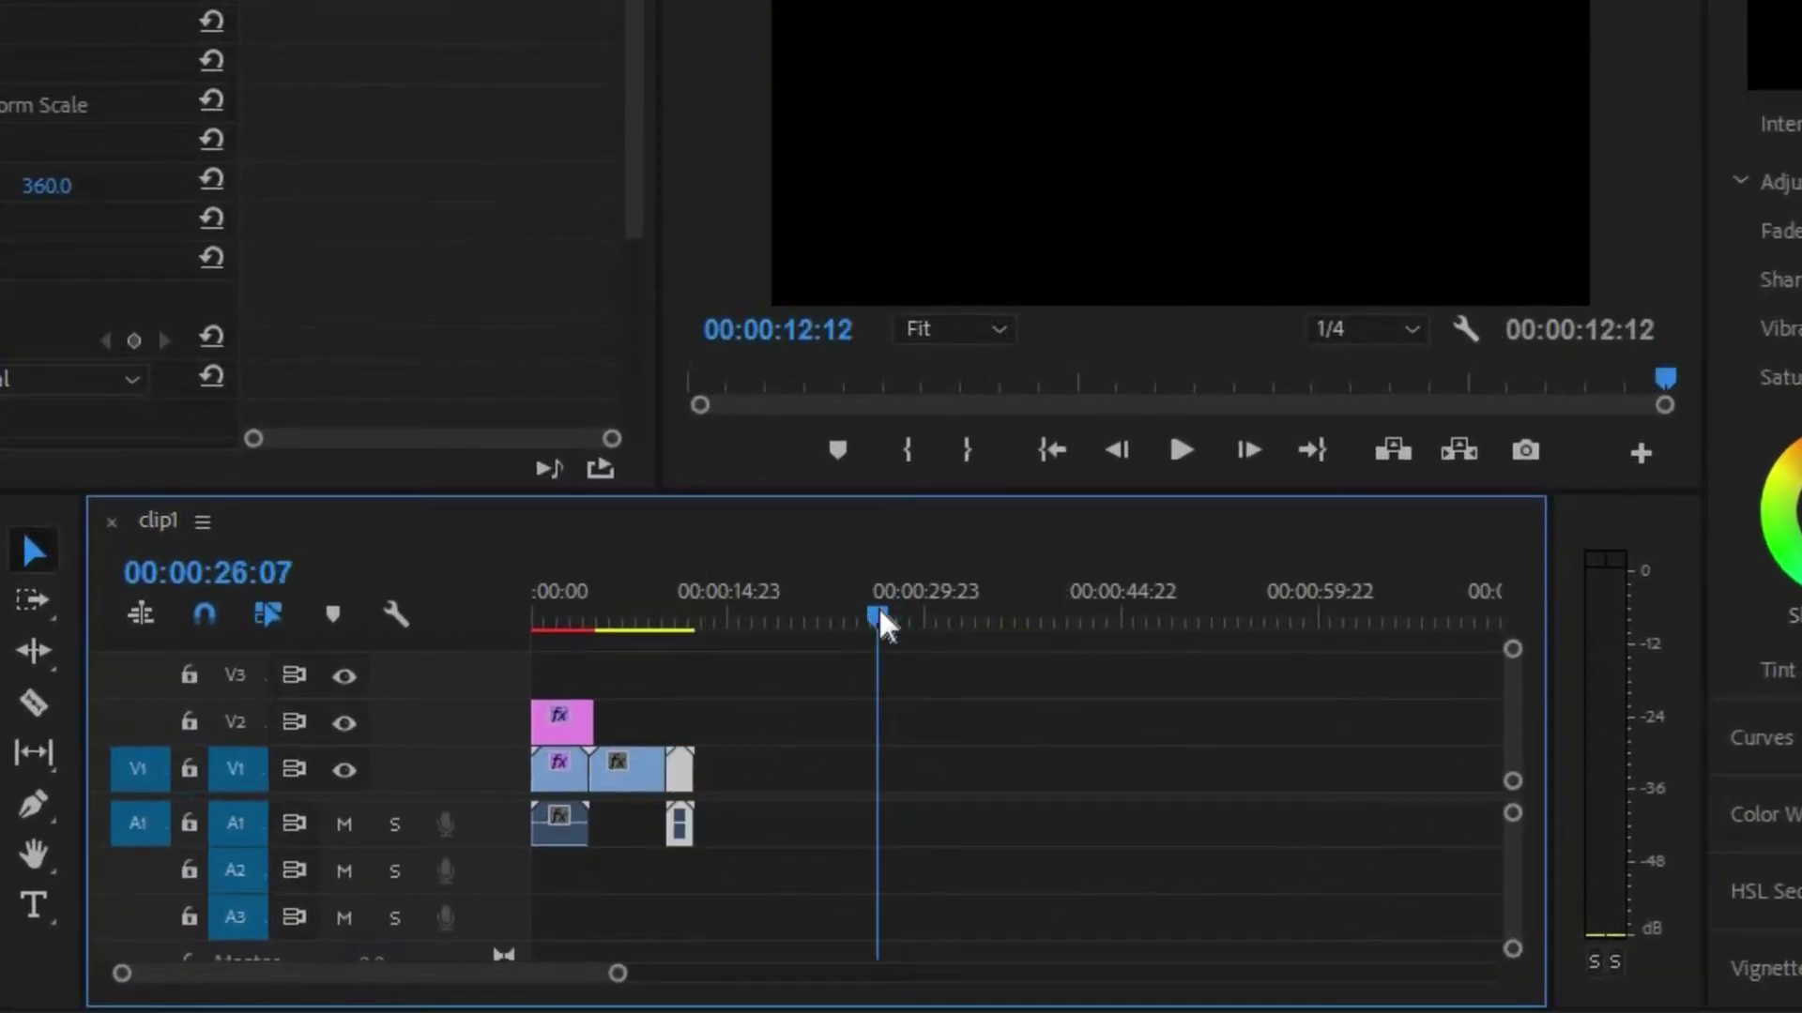
click(565, 775)
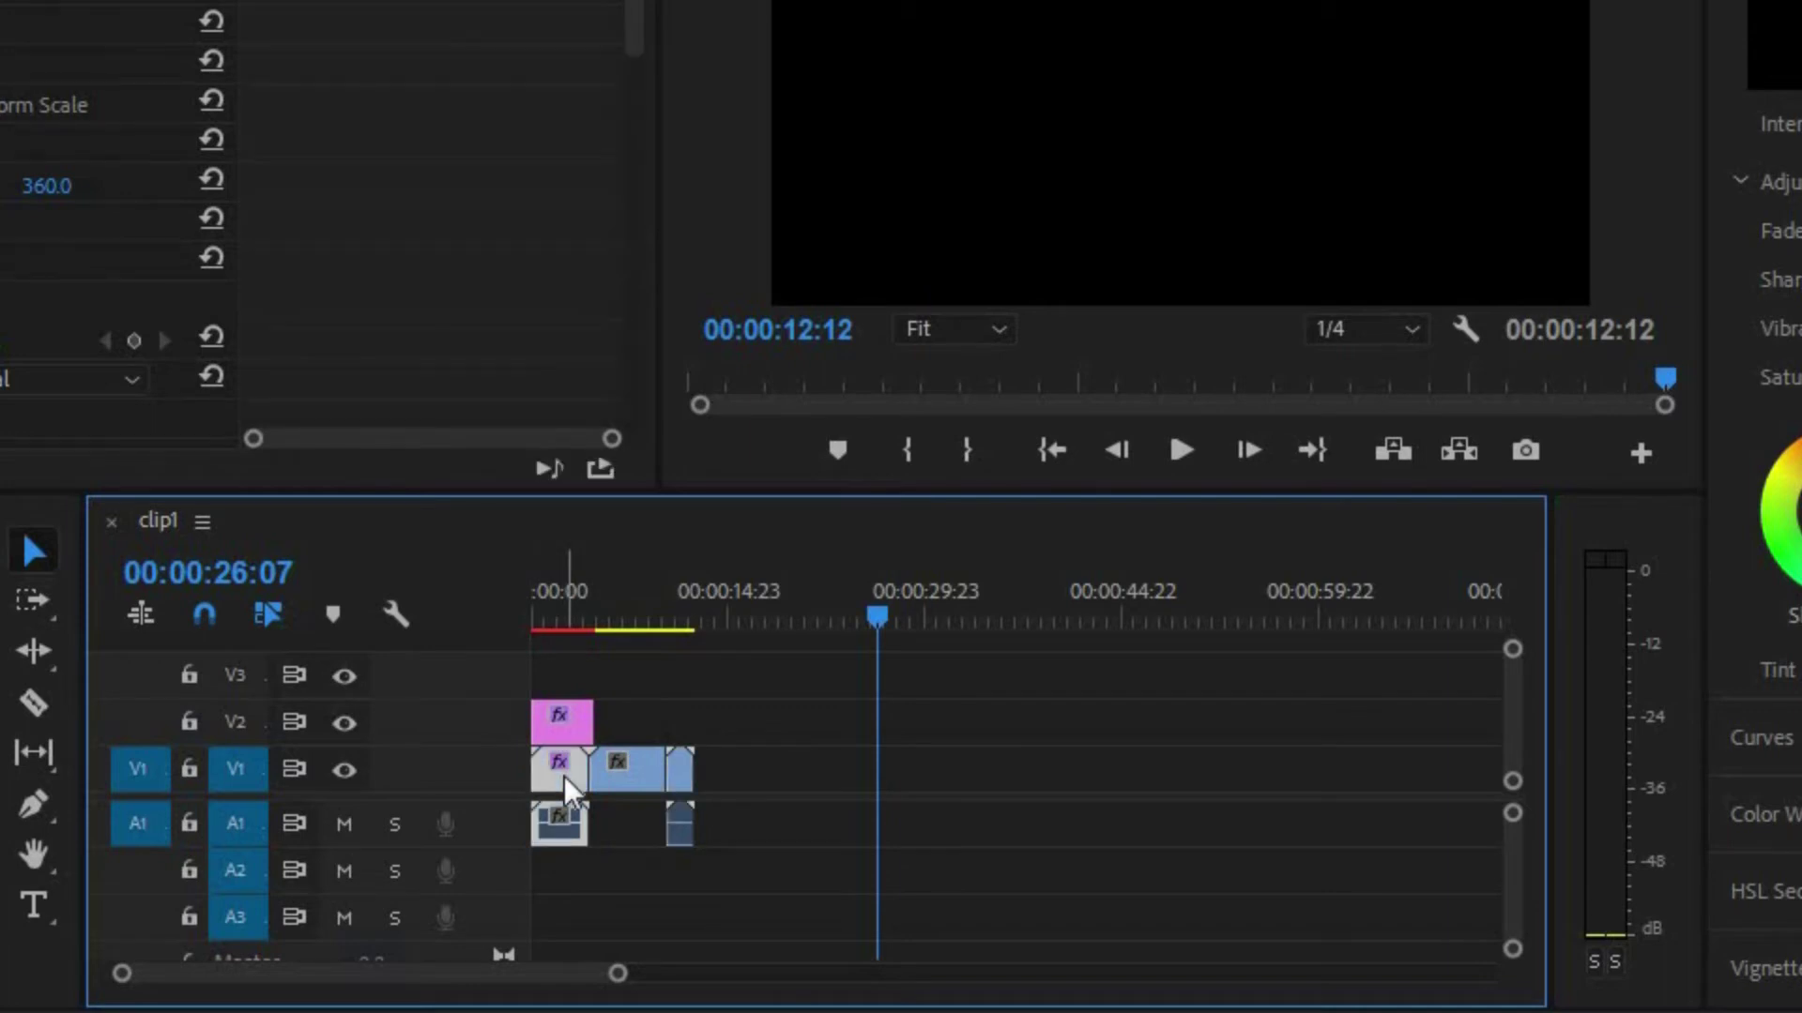
click(678, 767)
alt+click(682, 824)
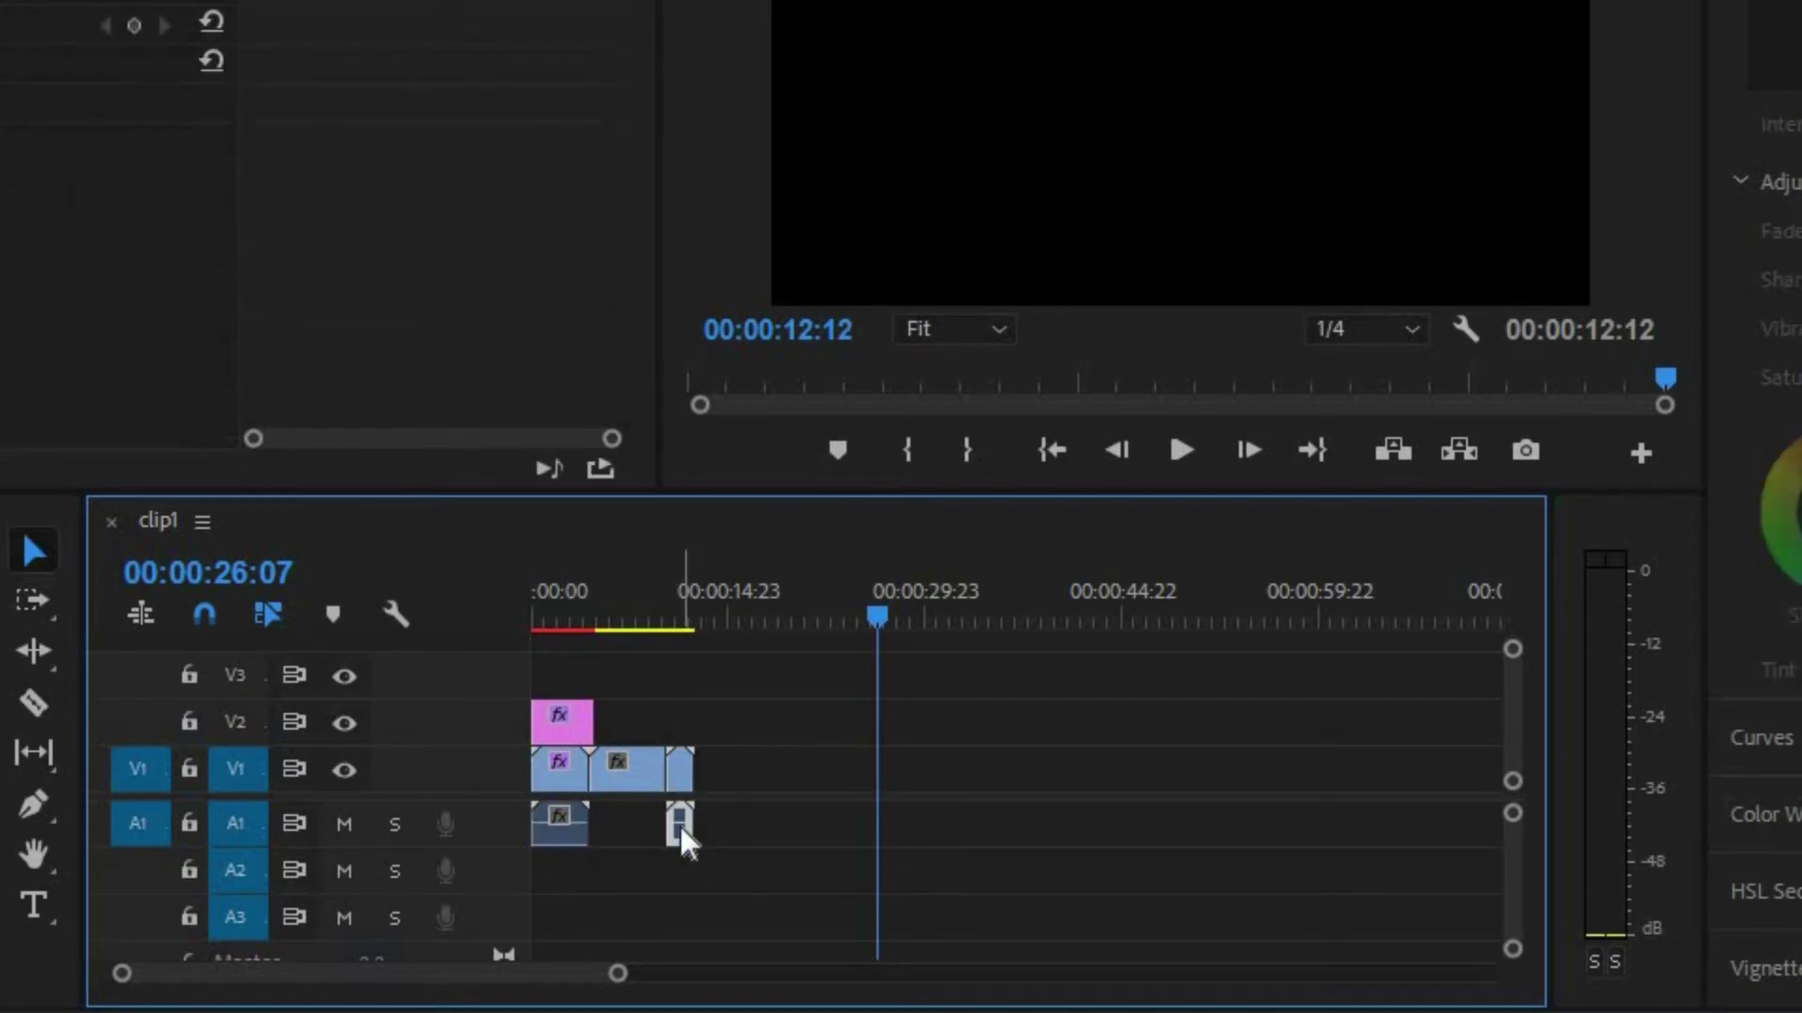
drag(679, 826, 549, 825)
key(Delete)
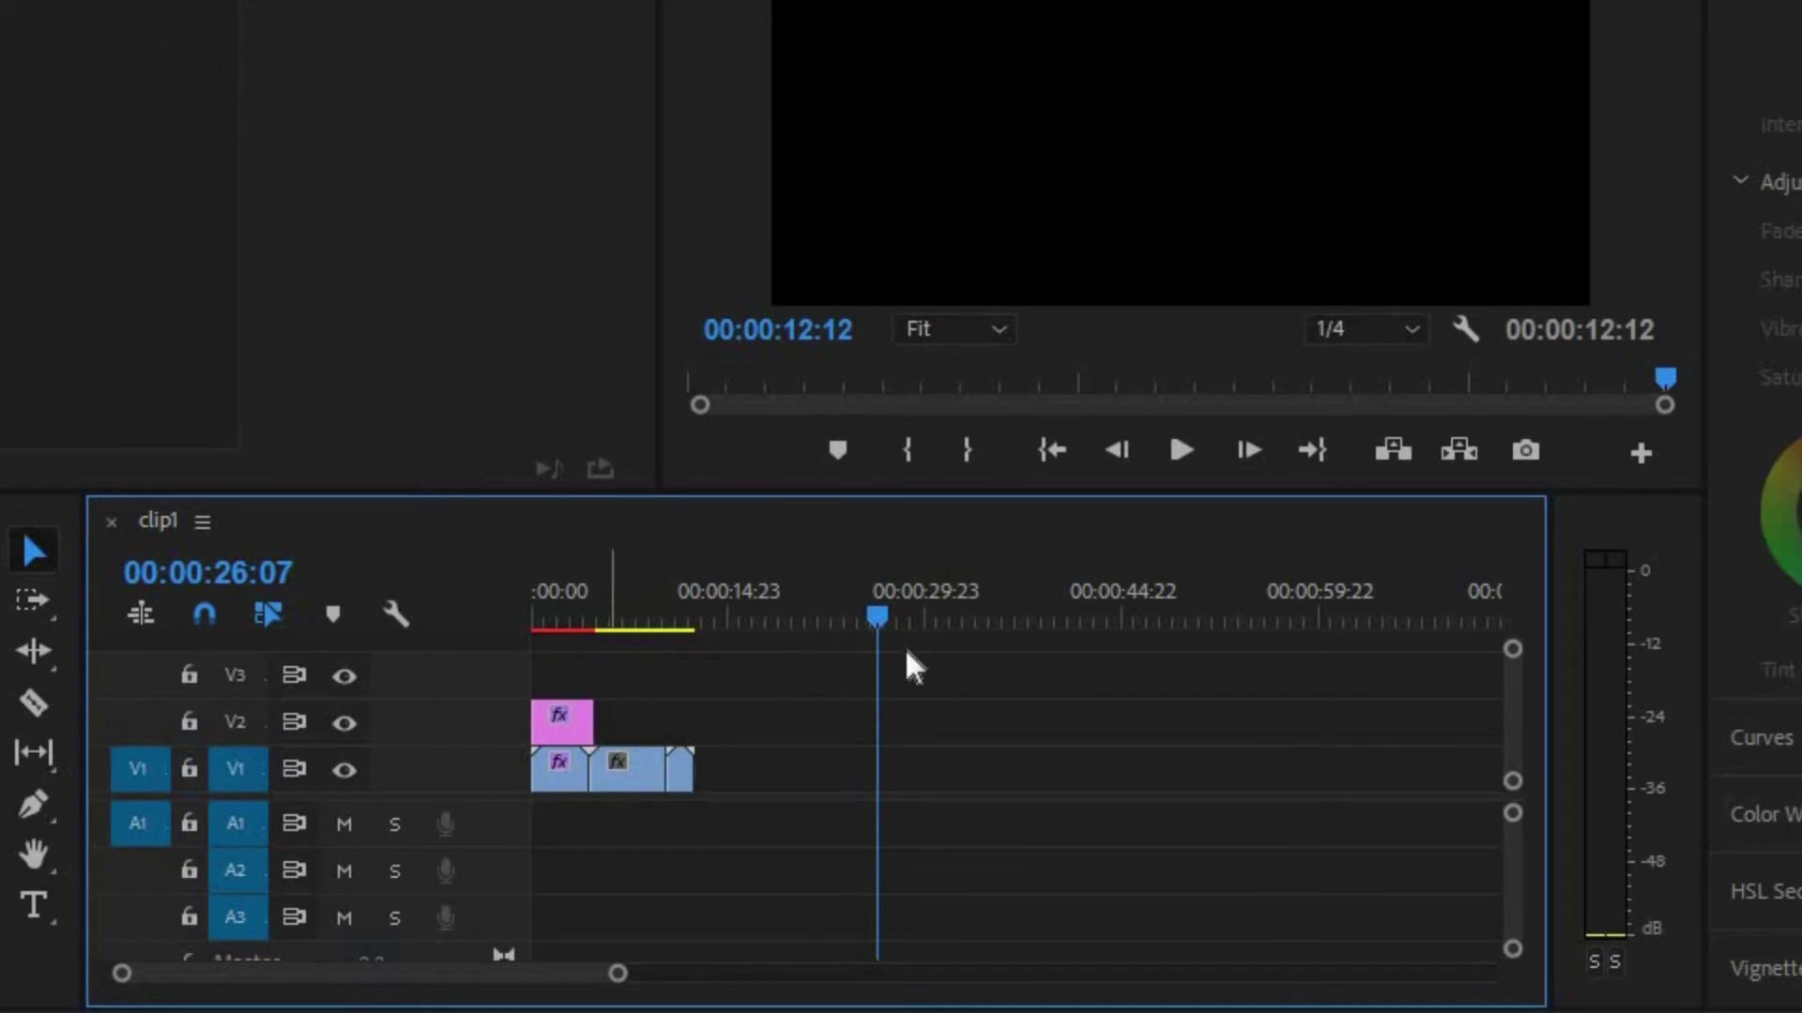
Paste clip1's color effect attributes onto clip3.mp4 and clip2.mp4 on V1.
drag(813, 620, 602, 620)
right_click(643, 769)
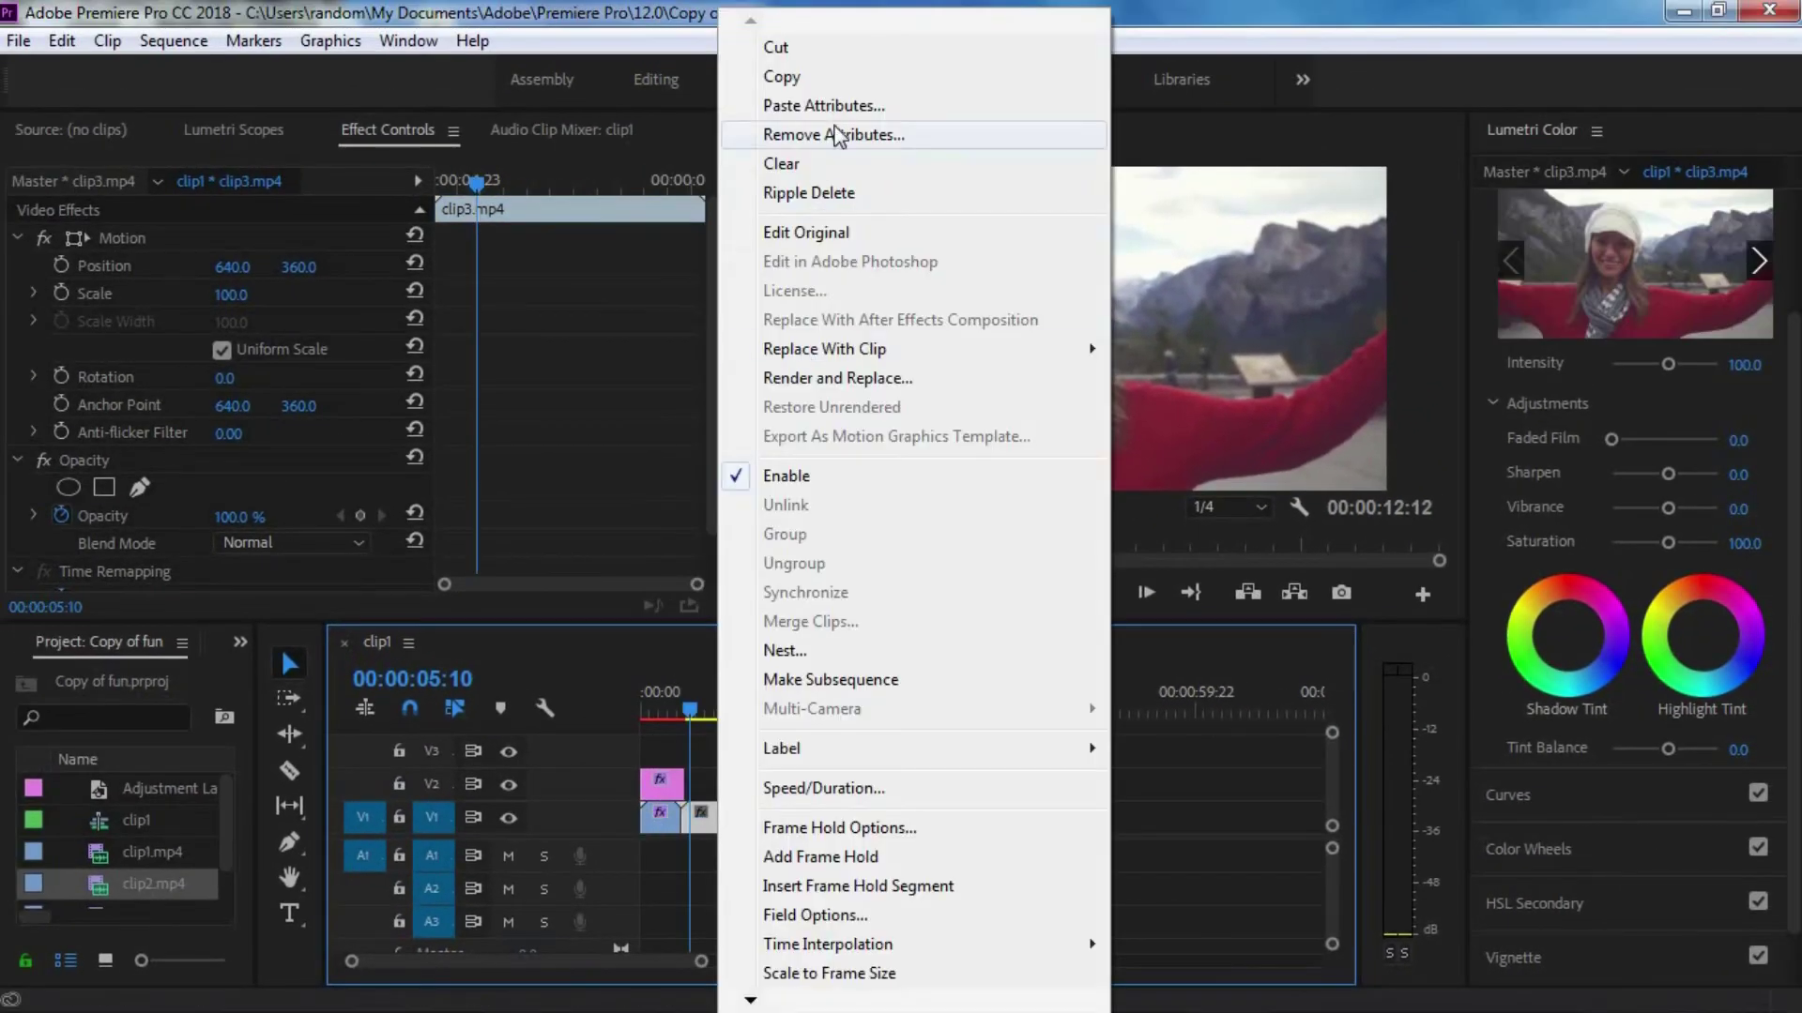
click(824, 105)
click(692, 916)
right_click(744, 818)
click(817, 109)
drag(885, 20, 1448, 185)
key(Return)
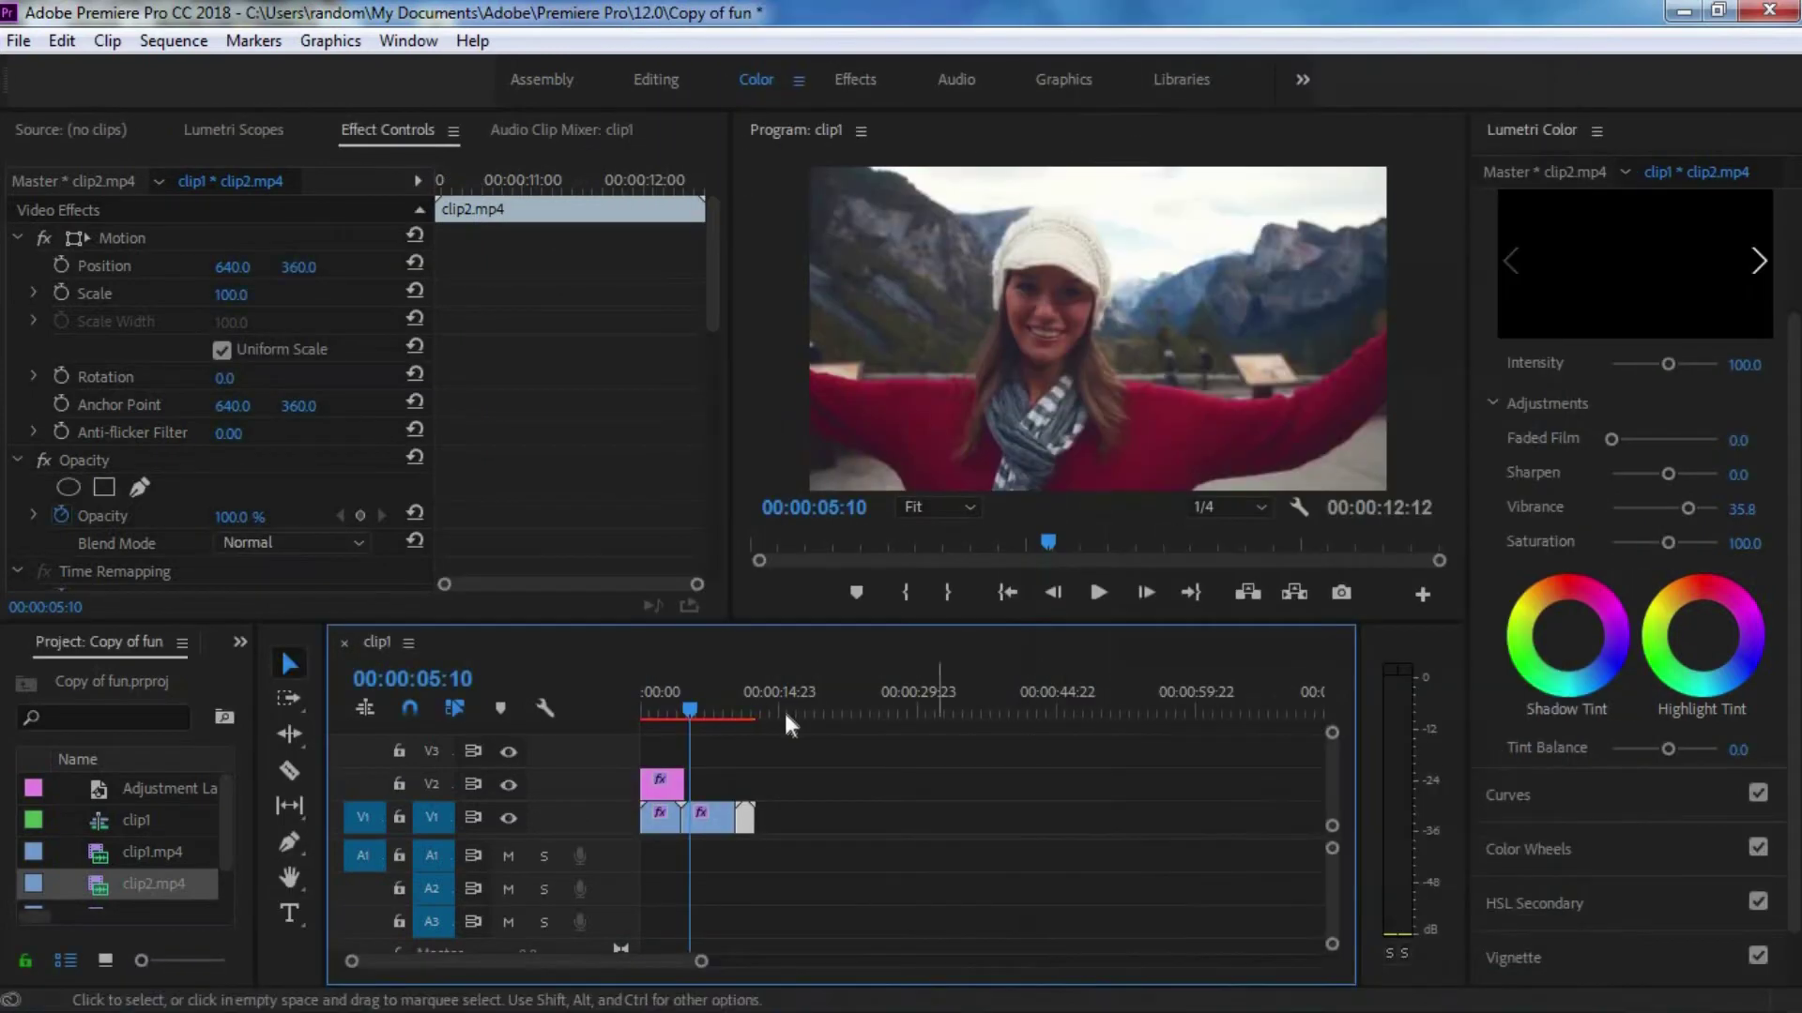
Extend the adjustment layer on V2 to the end of clip2 and check the bars and grade on the clips.
click(748, 716)
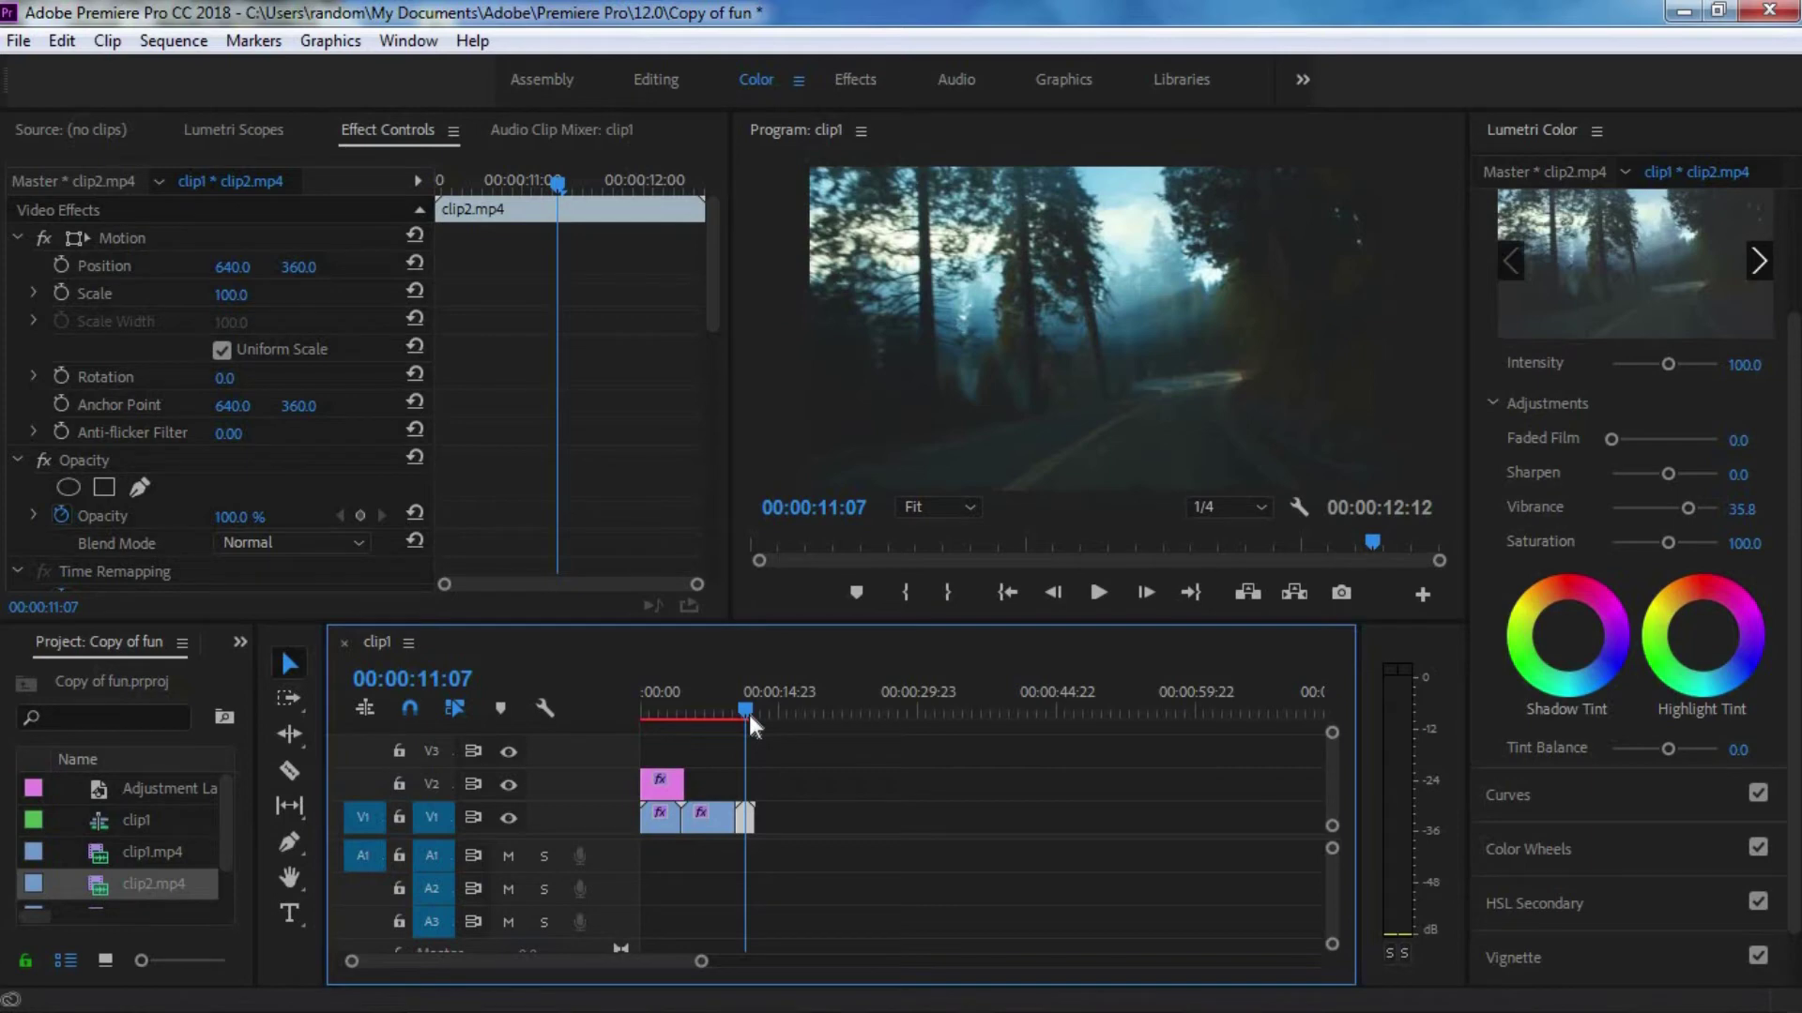
drag(679, 781, 752, 785)
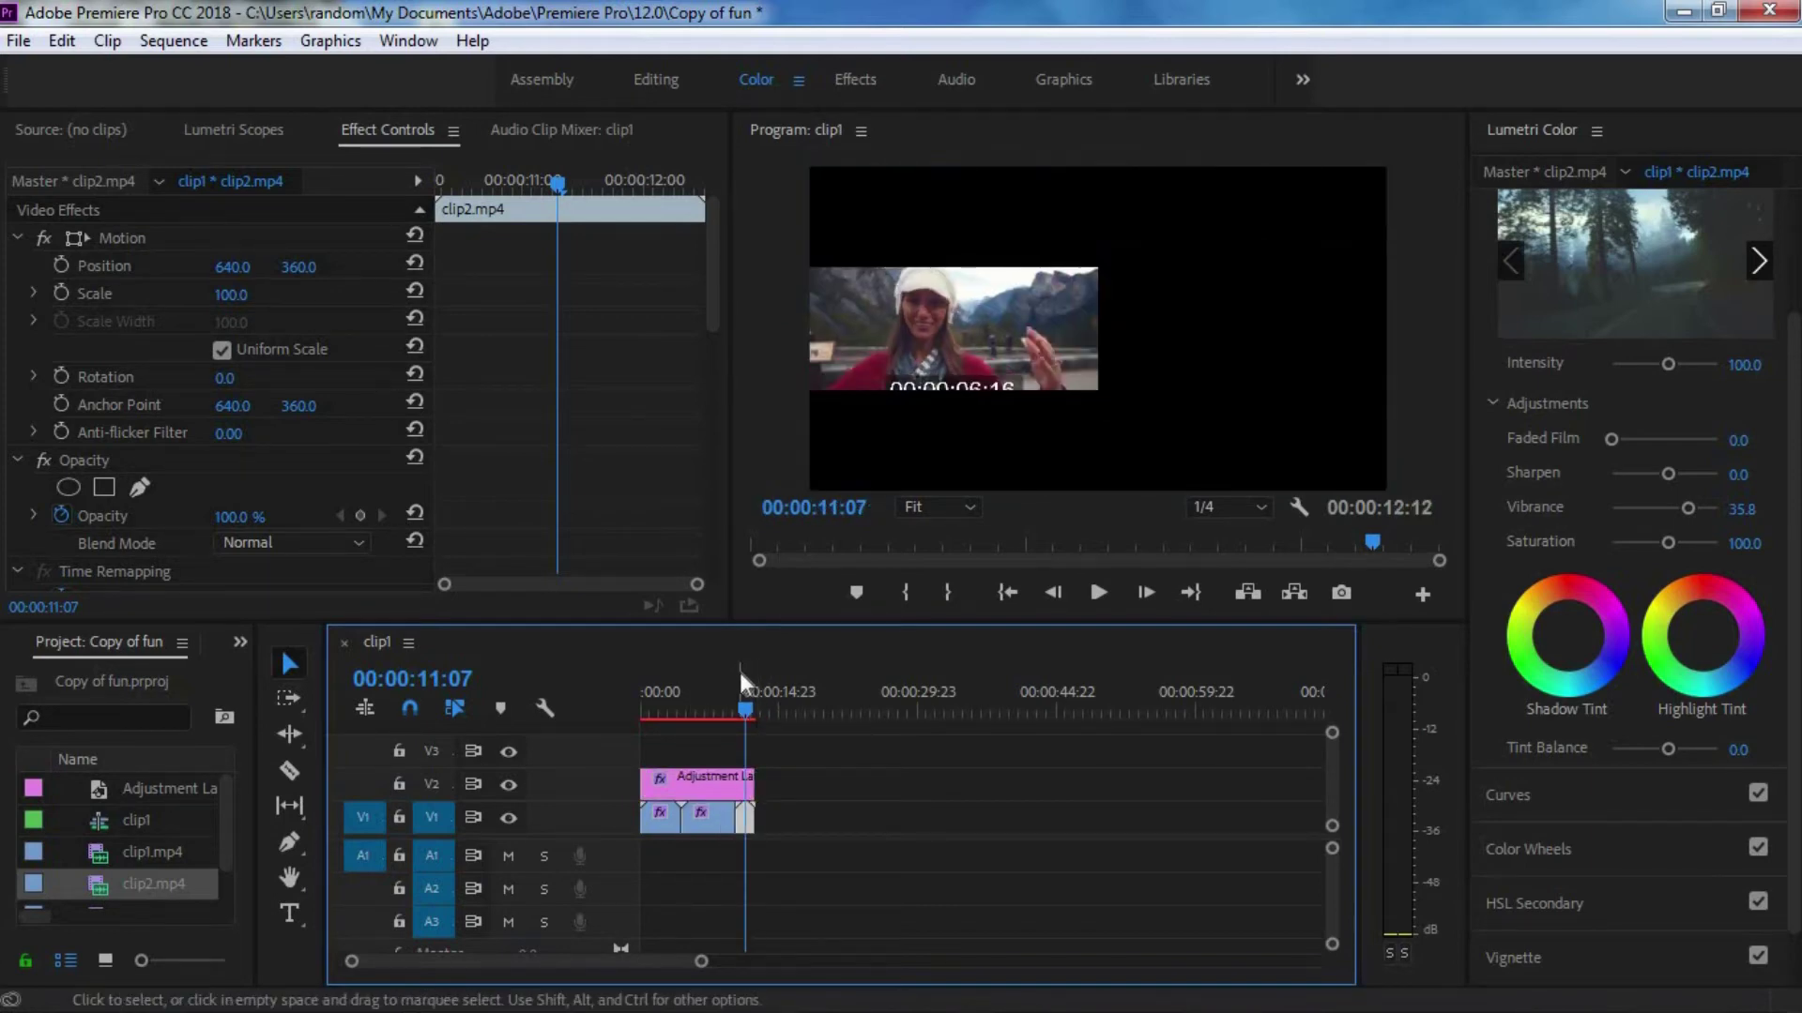
click(748, 714)
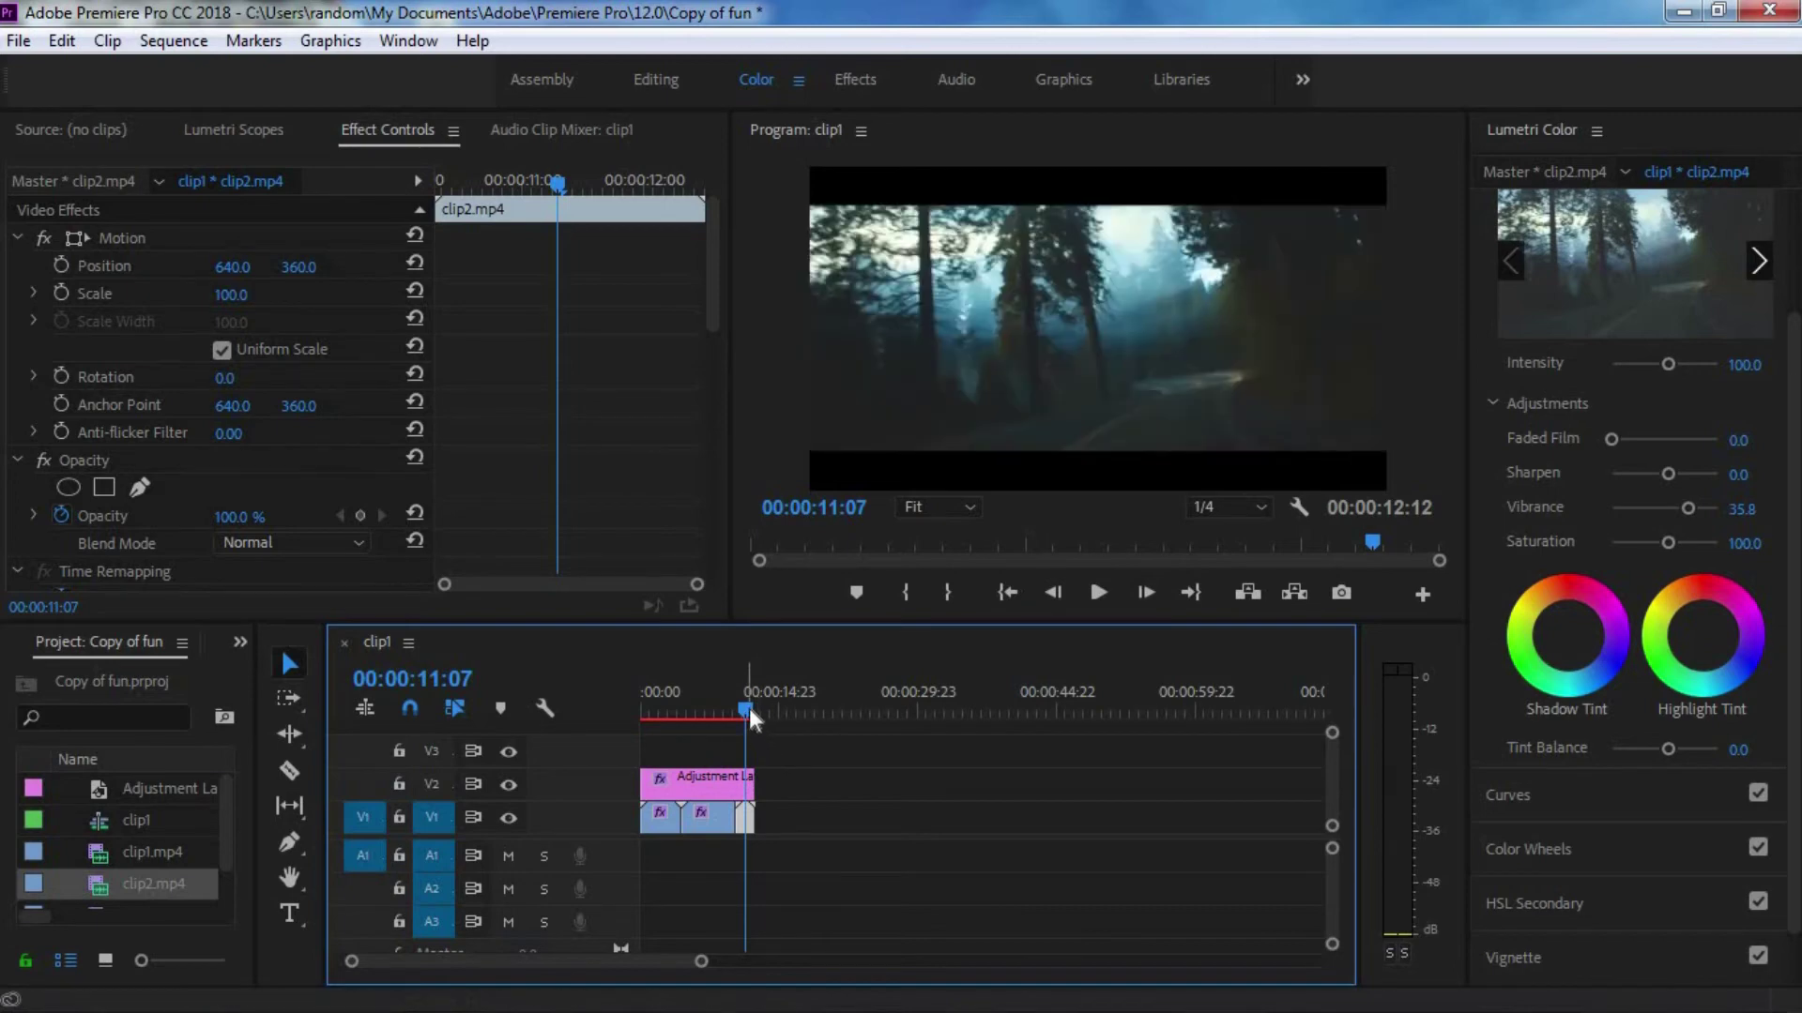
drag(735, 706, 672, 711)
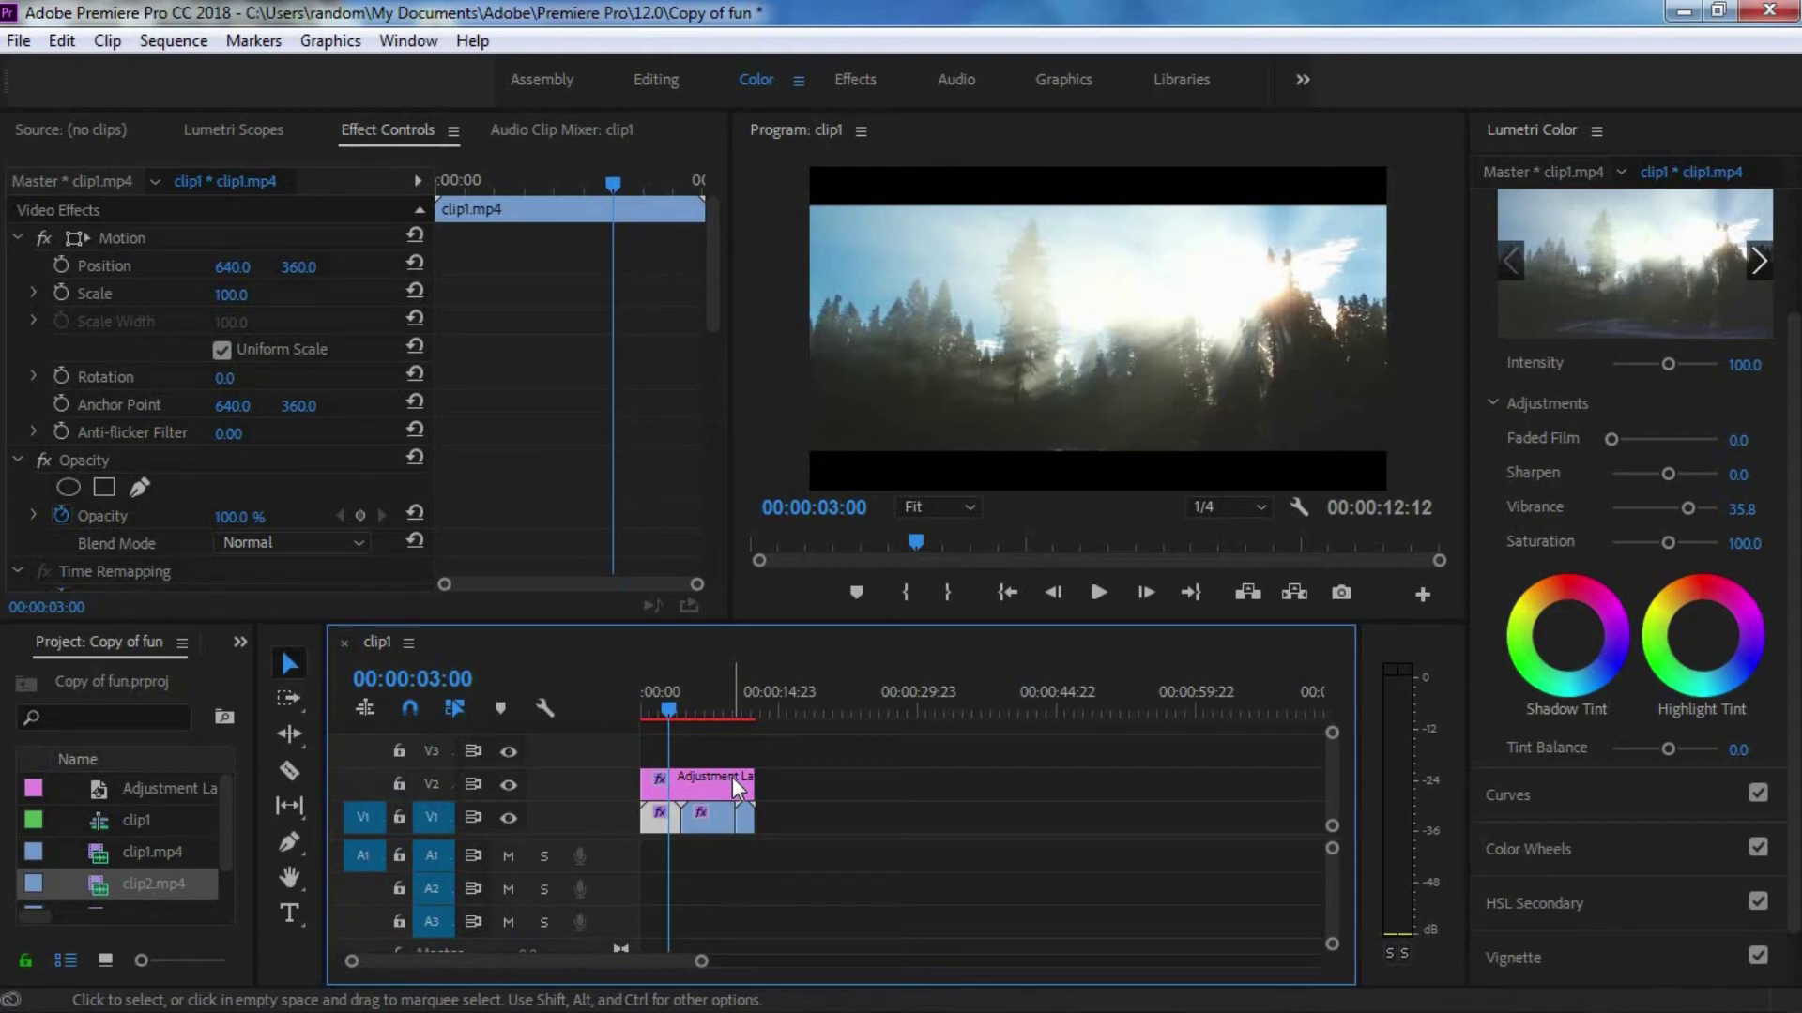
Move the full-length adjustment layer up to V3 and place a second adjustment layer on V2 starting at 00:00:04:03, just before the clip1–clip3 cut.
drag(732, 777, 719, 747)
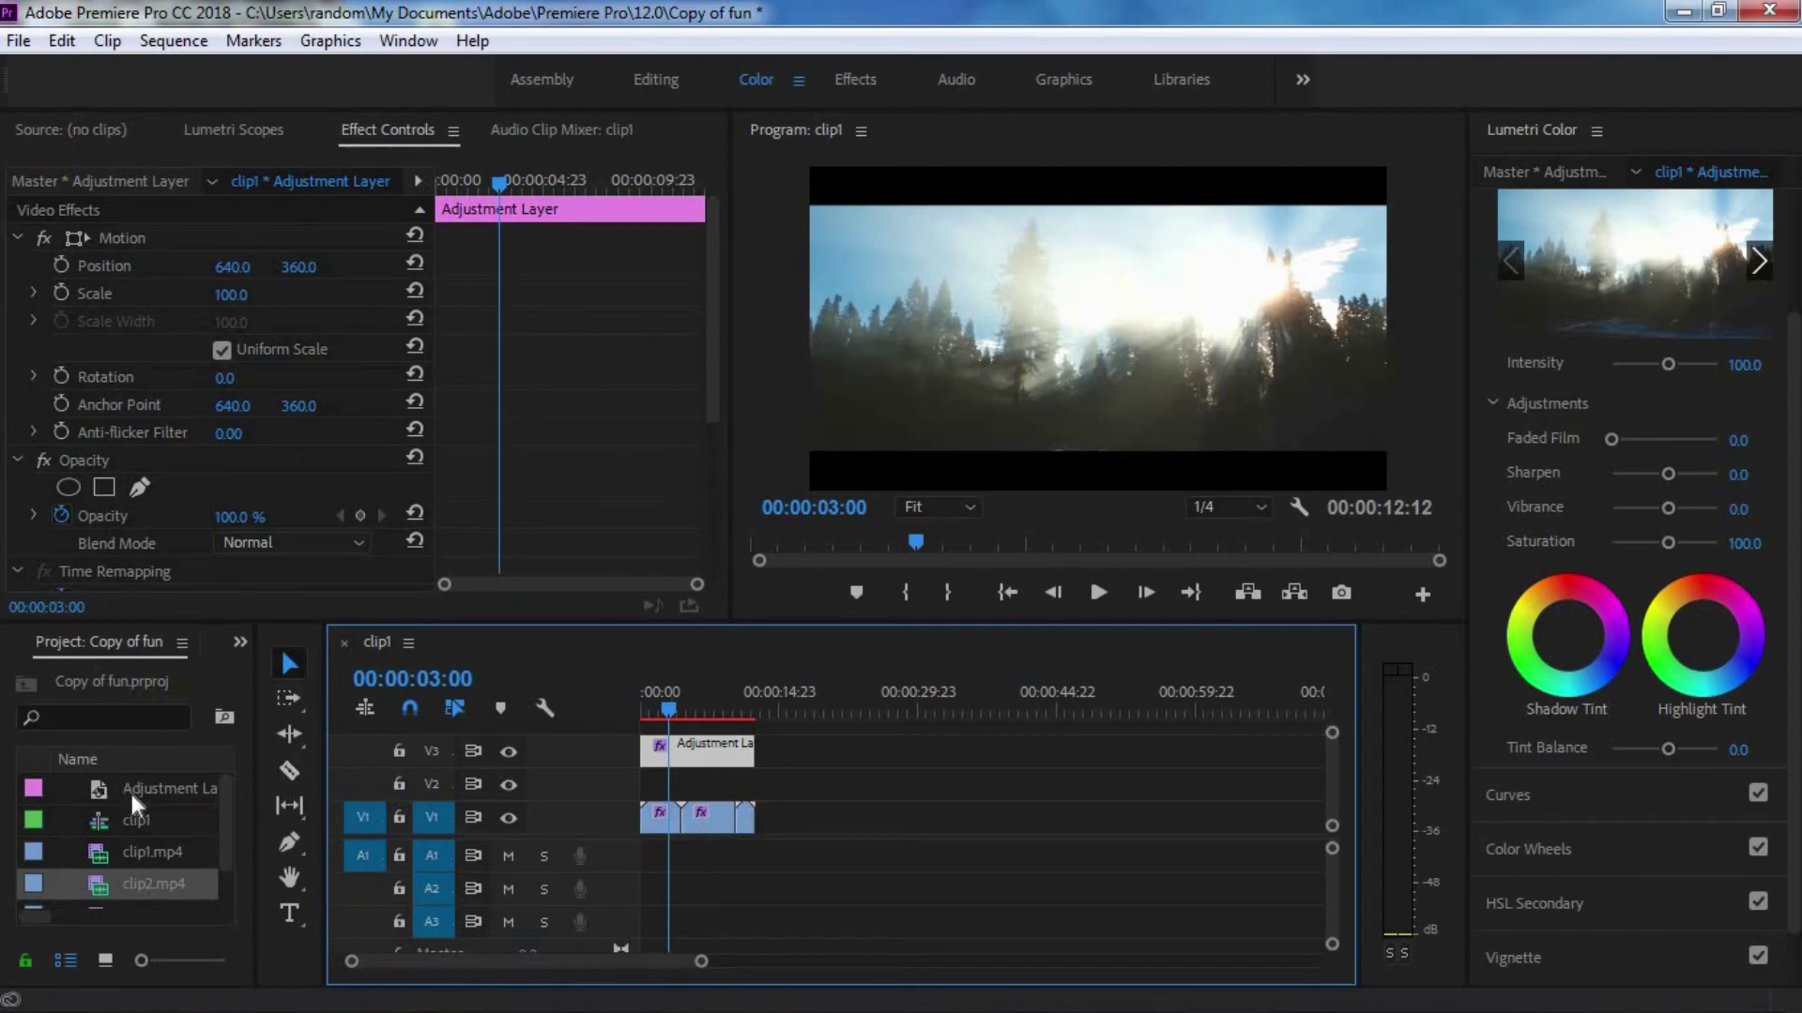
key(Down)
click(686, 828)
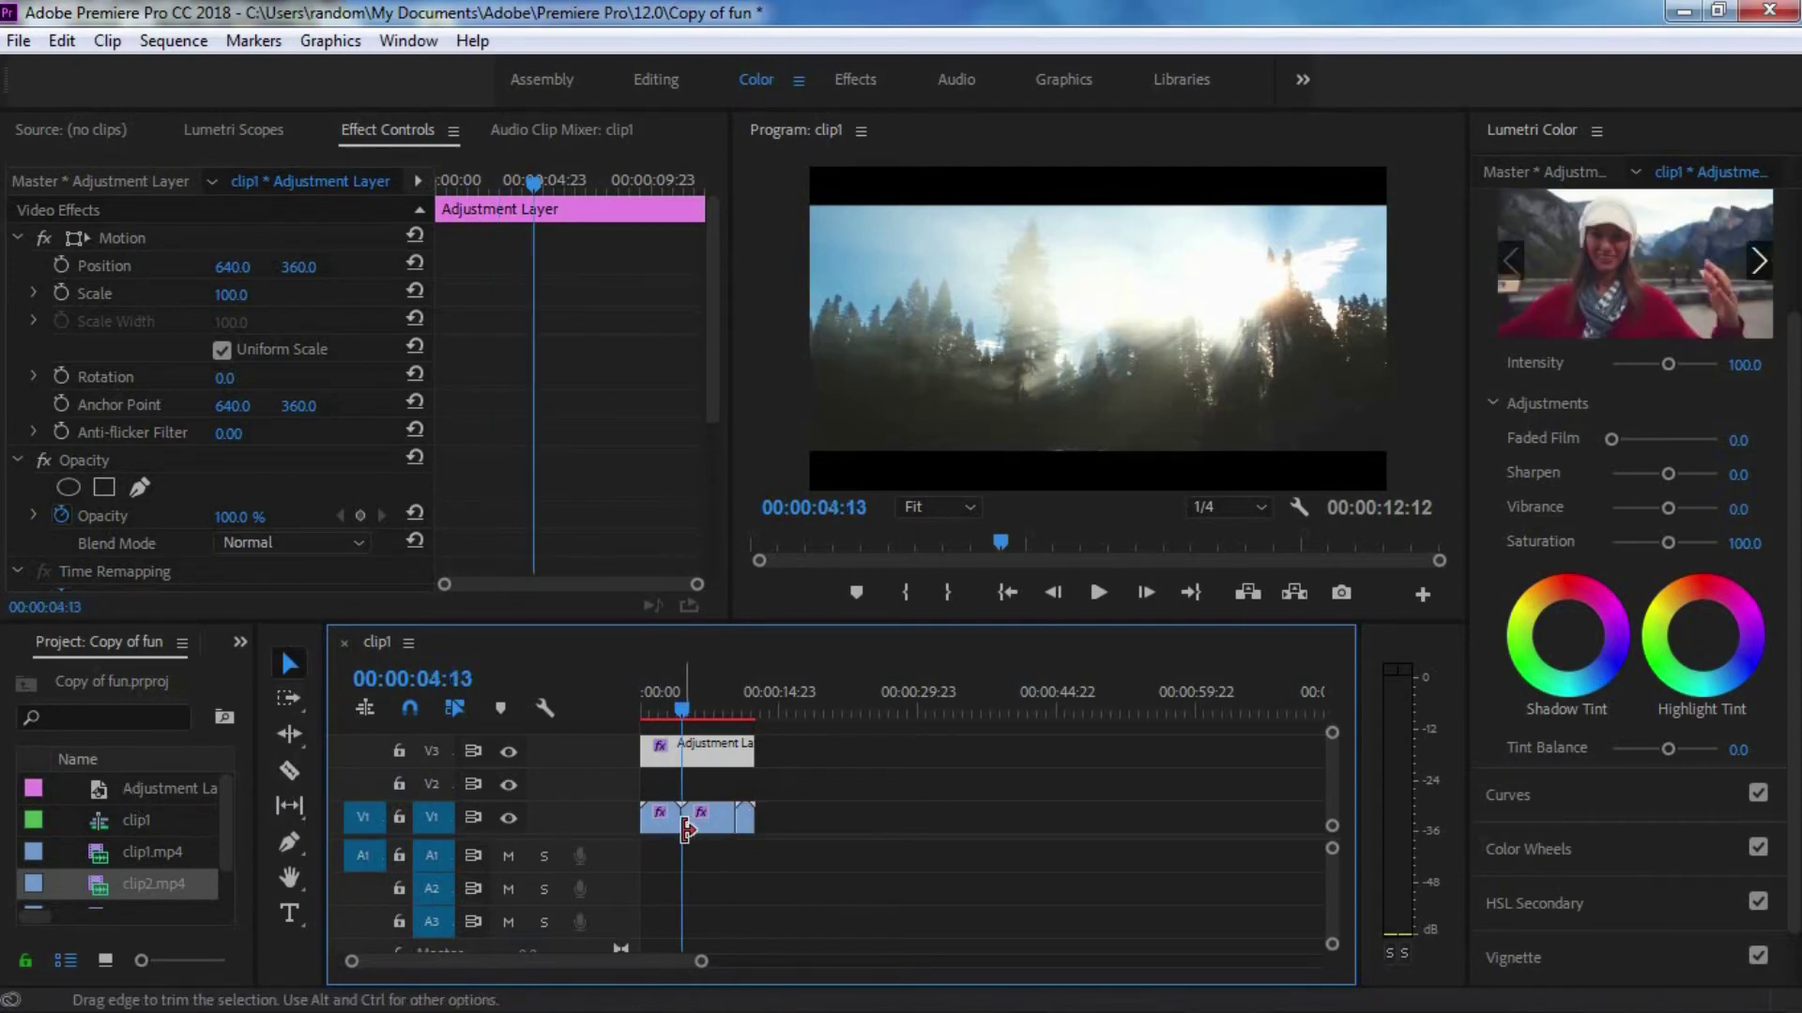
drag(686, 827, 692, 764)
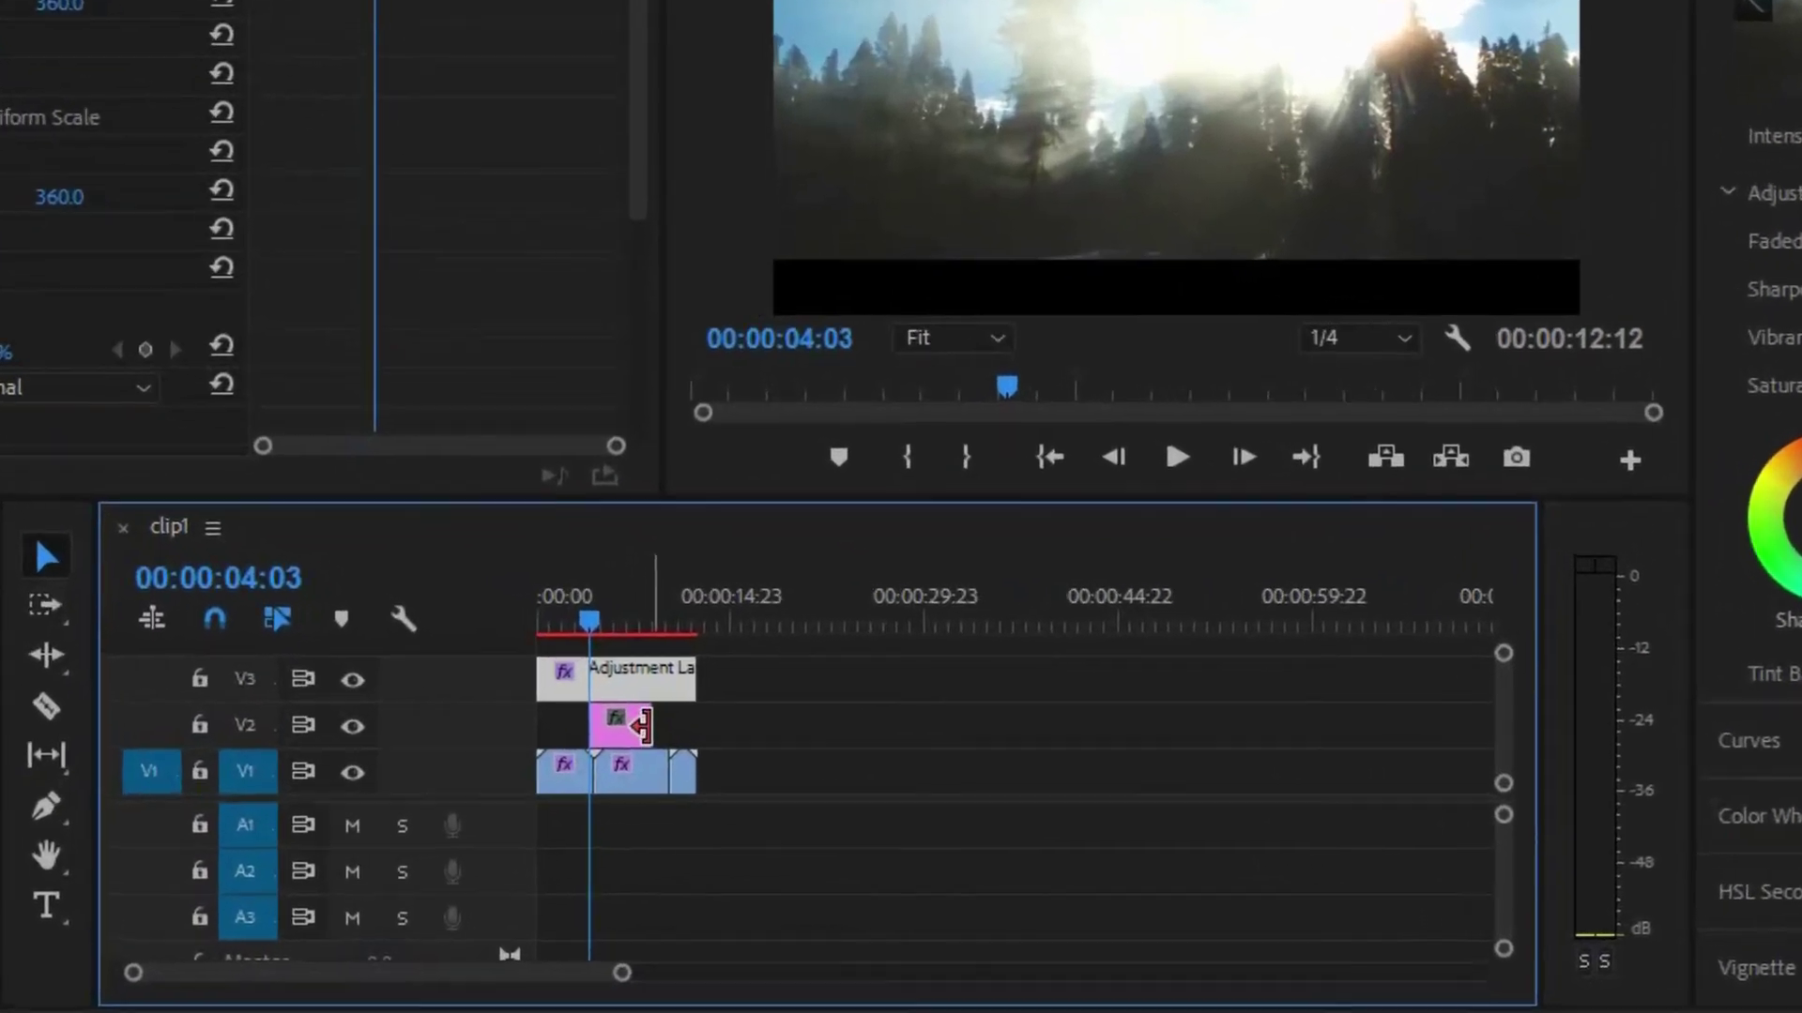
Trim the end of the V2 adjustment layer to 00:00:04:18, five frames past the cut between clip1 and clip3.
key(Down)
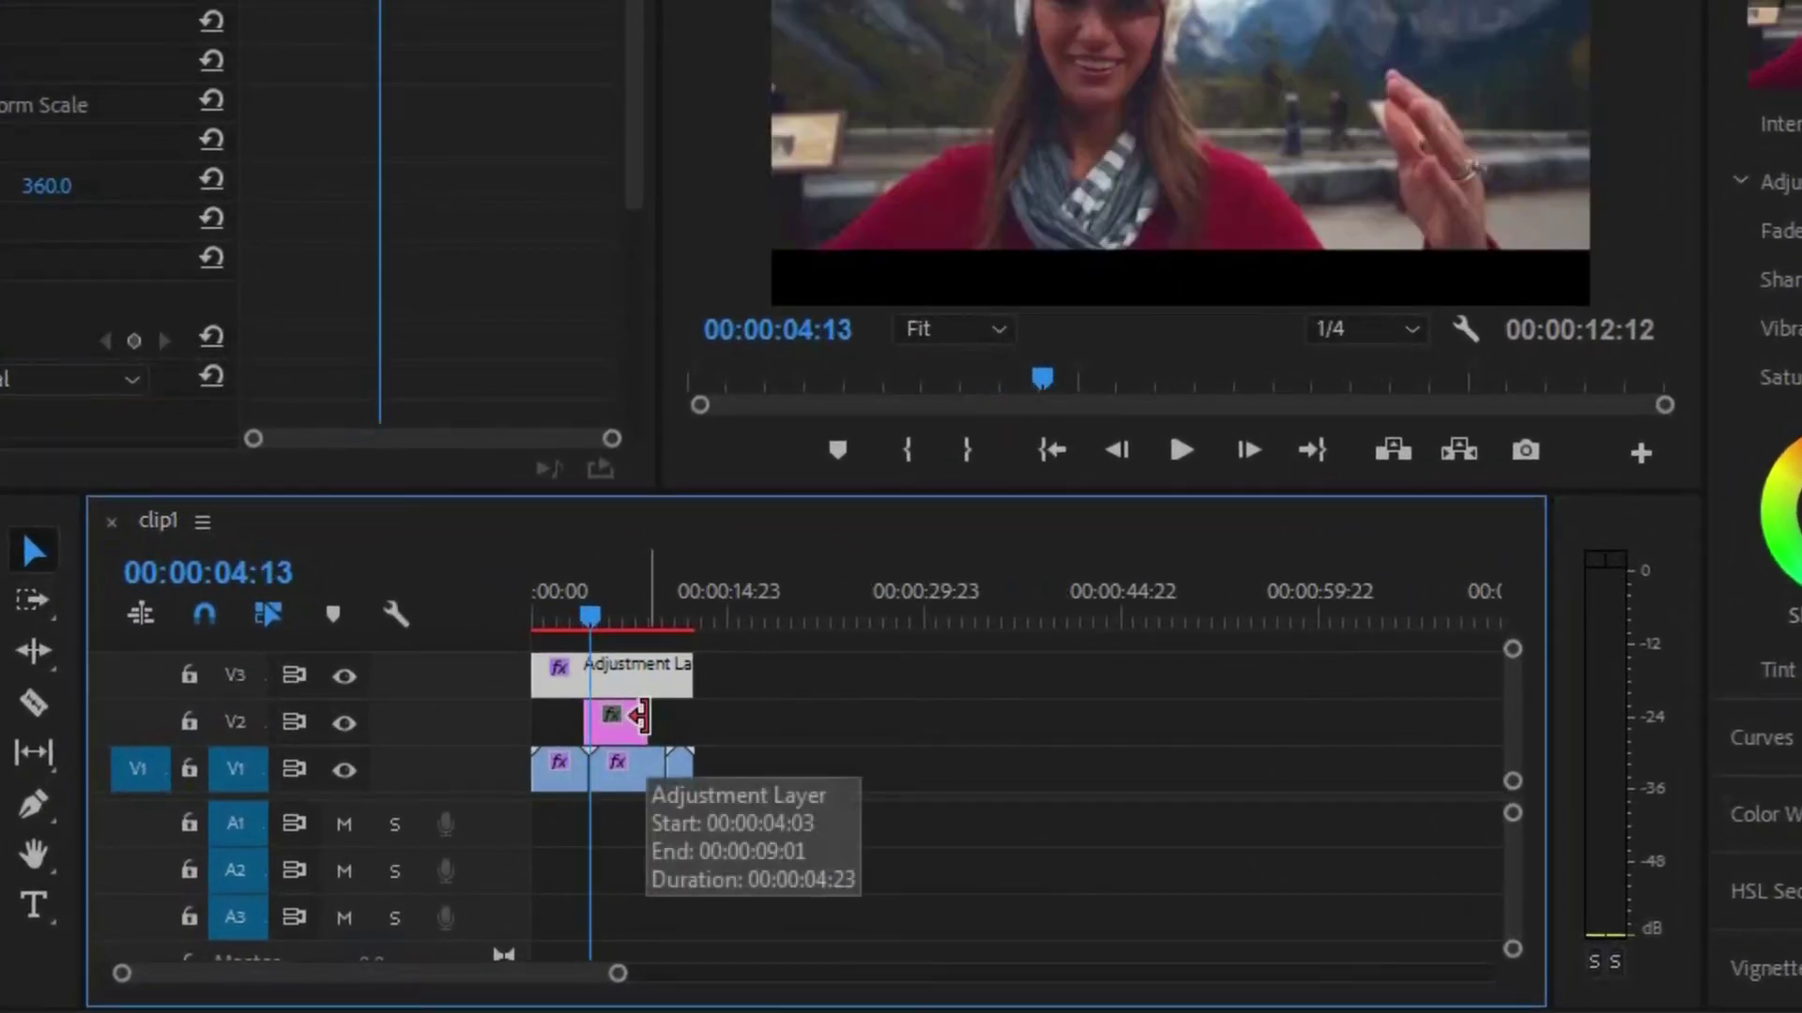
key(shift+Right)
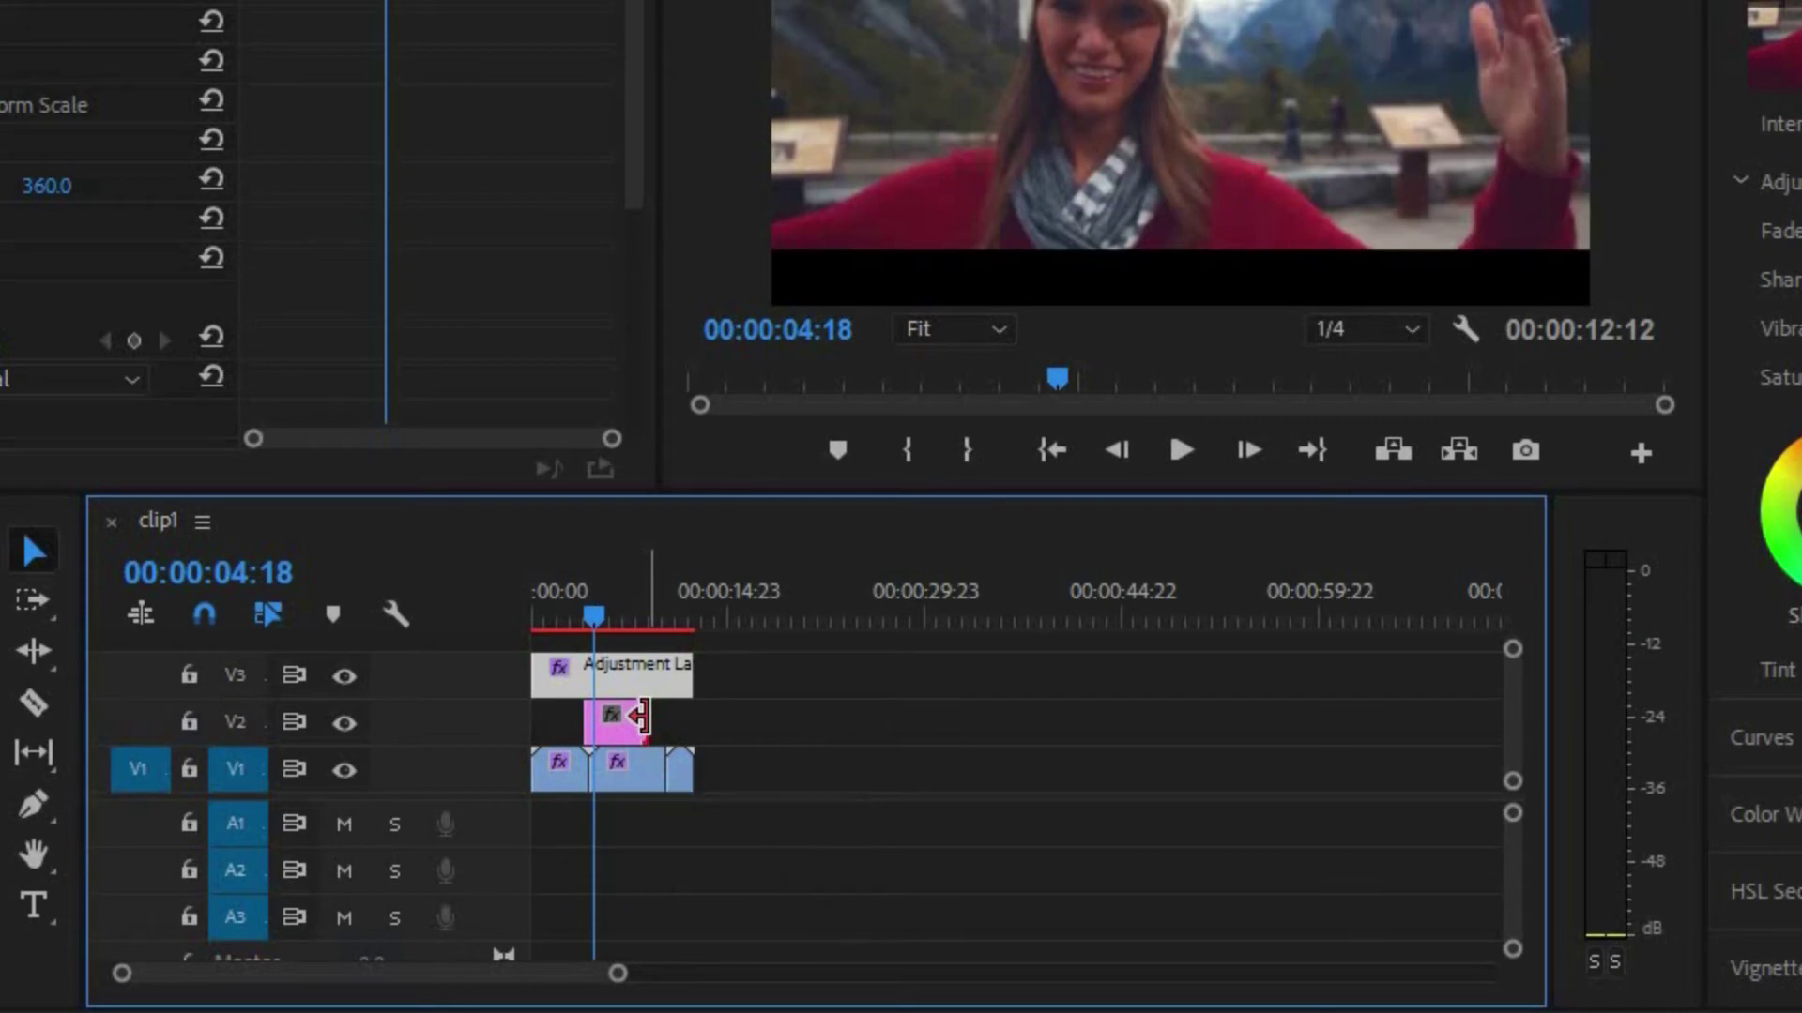
drag(612, 717, 593, 719)
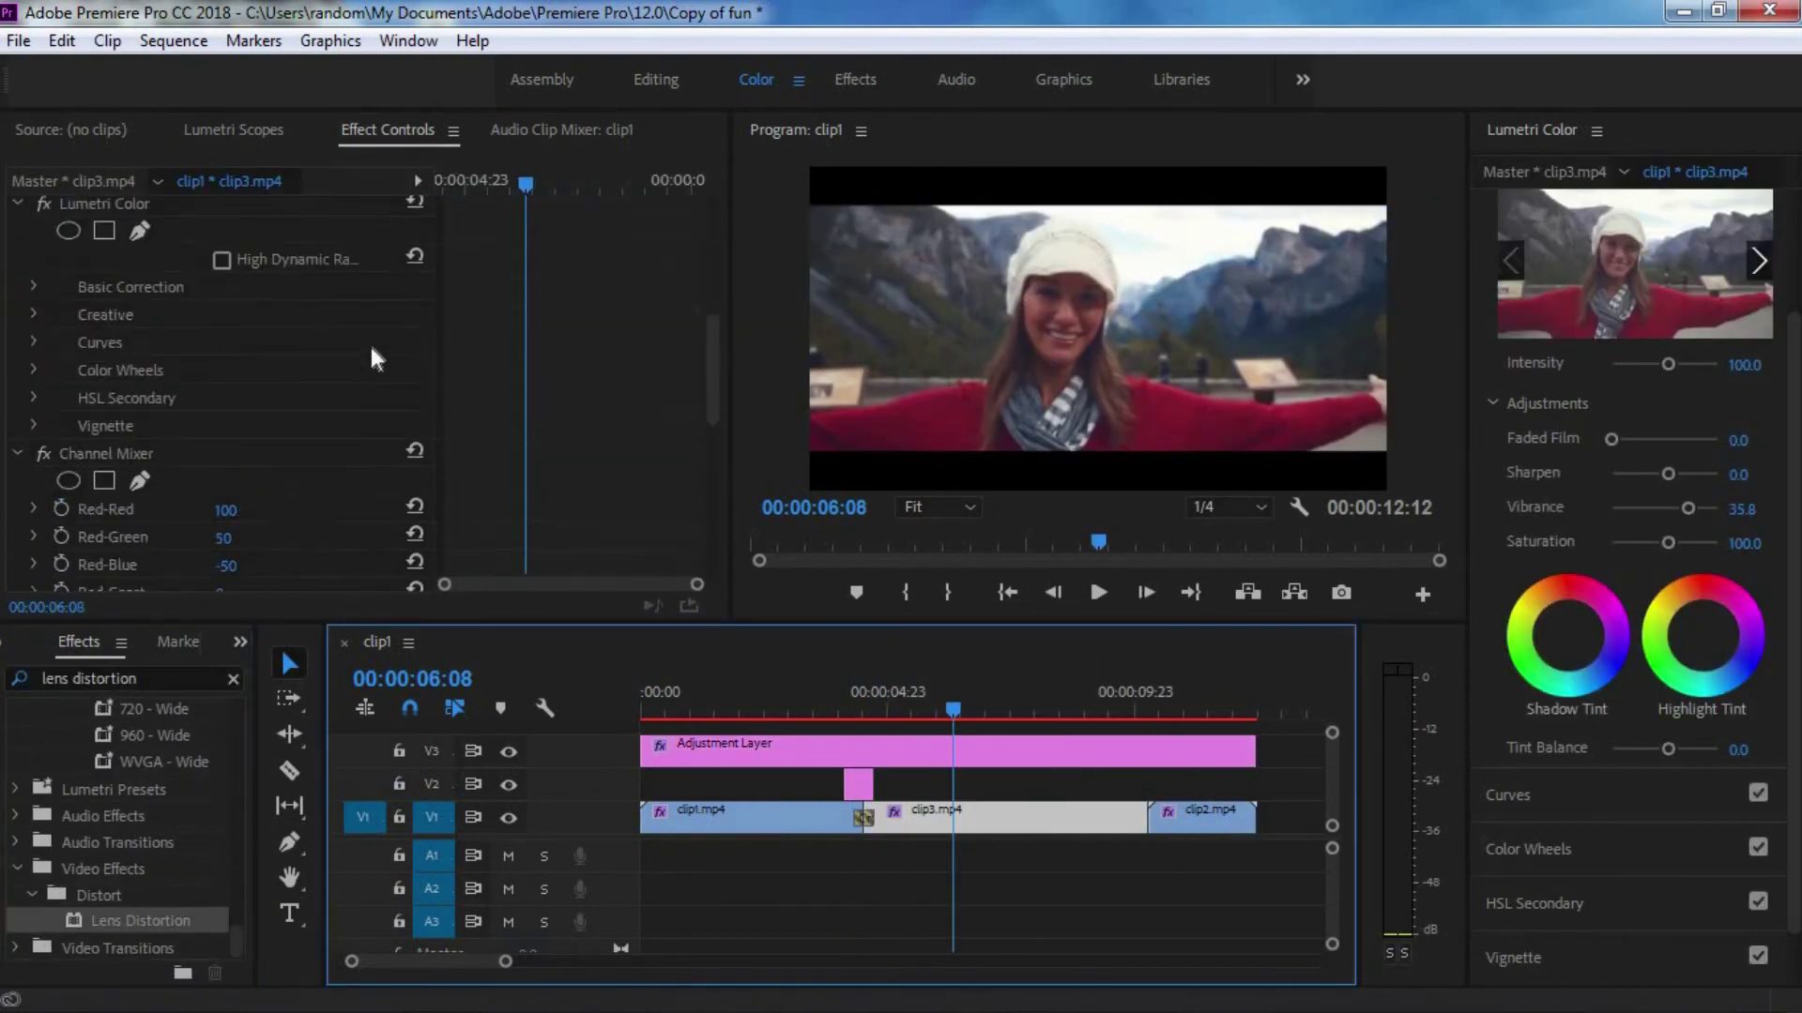
Examine the effects applied to clip3.mp4, including Lumetri Color and Channel Mixer.
scroll(373, 354, down, 5)
drag(535, 369, 428, 380)
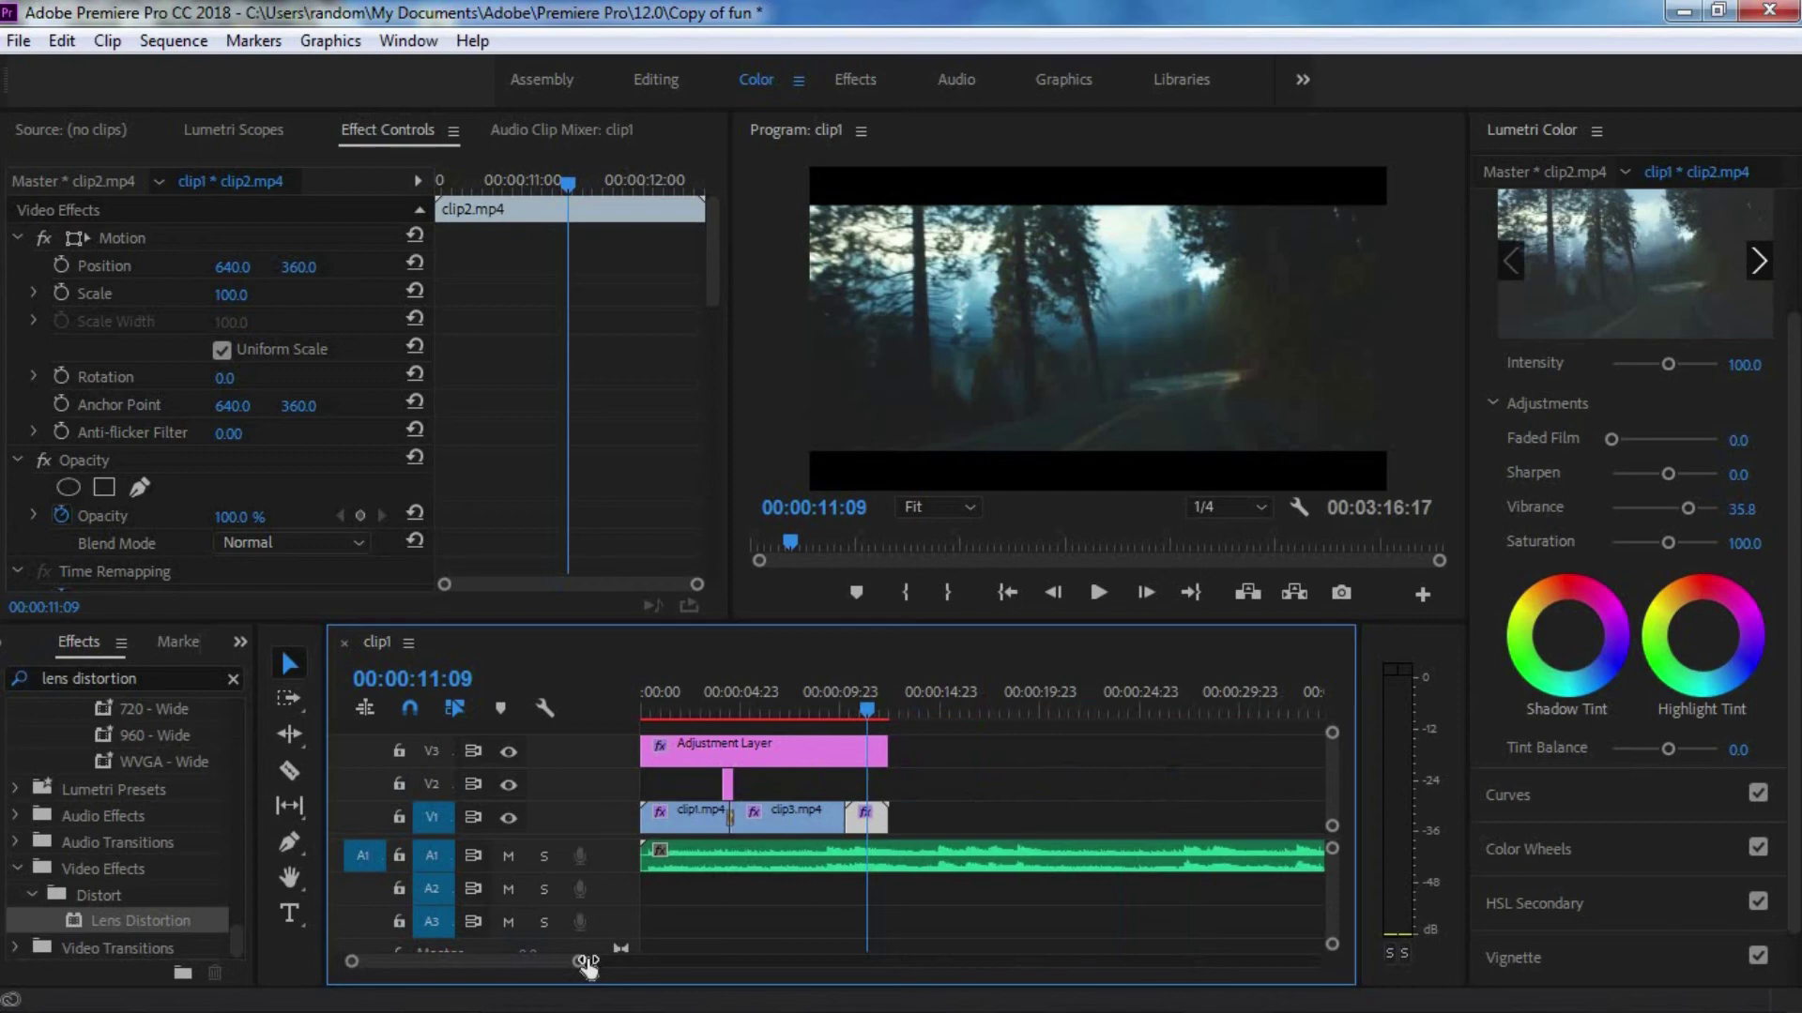
Shift the video clips and adjustment layers along the A1 music and play around 00:00:09:05 to match the clip1–clip3 cut to the beat.
drag(586, 963, 545, 962)
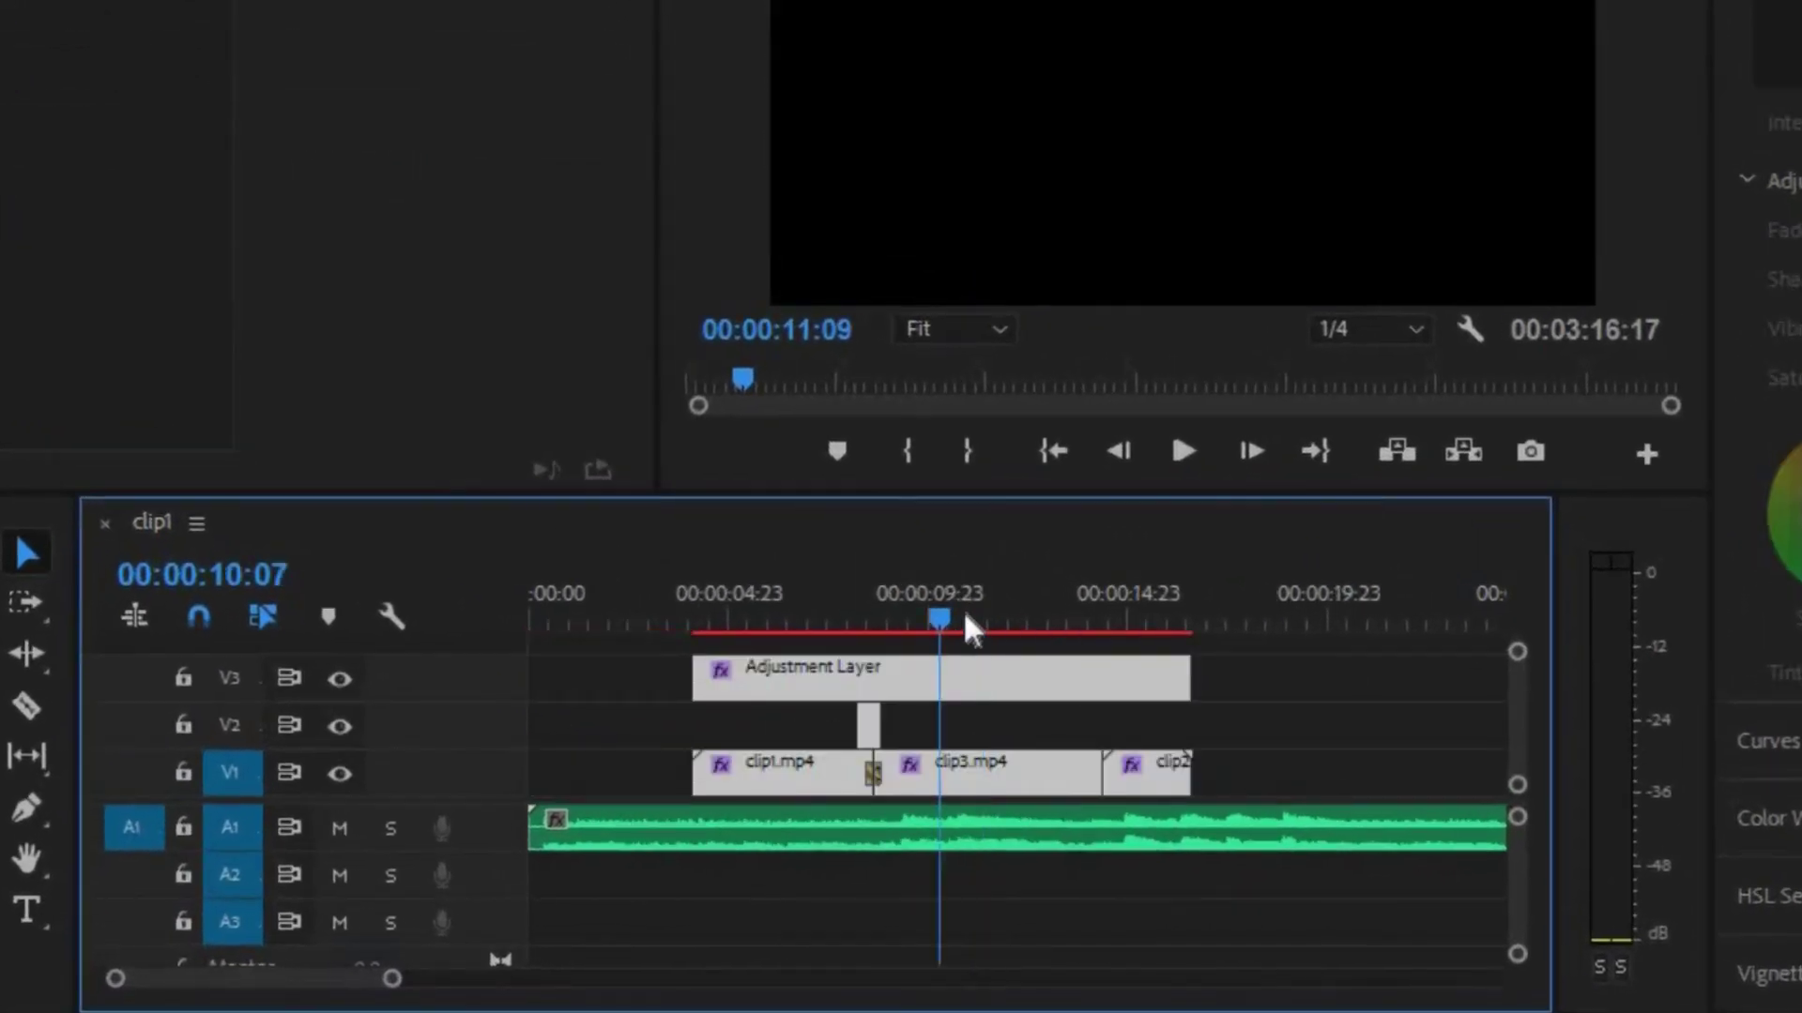
click(906, 702)
key(Up)
key(Up)
click(906, 599)
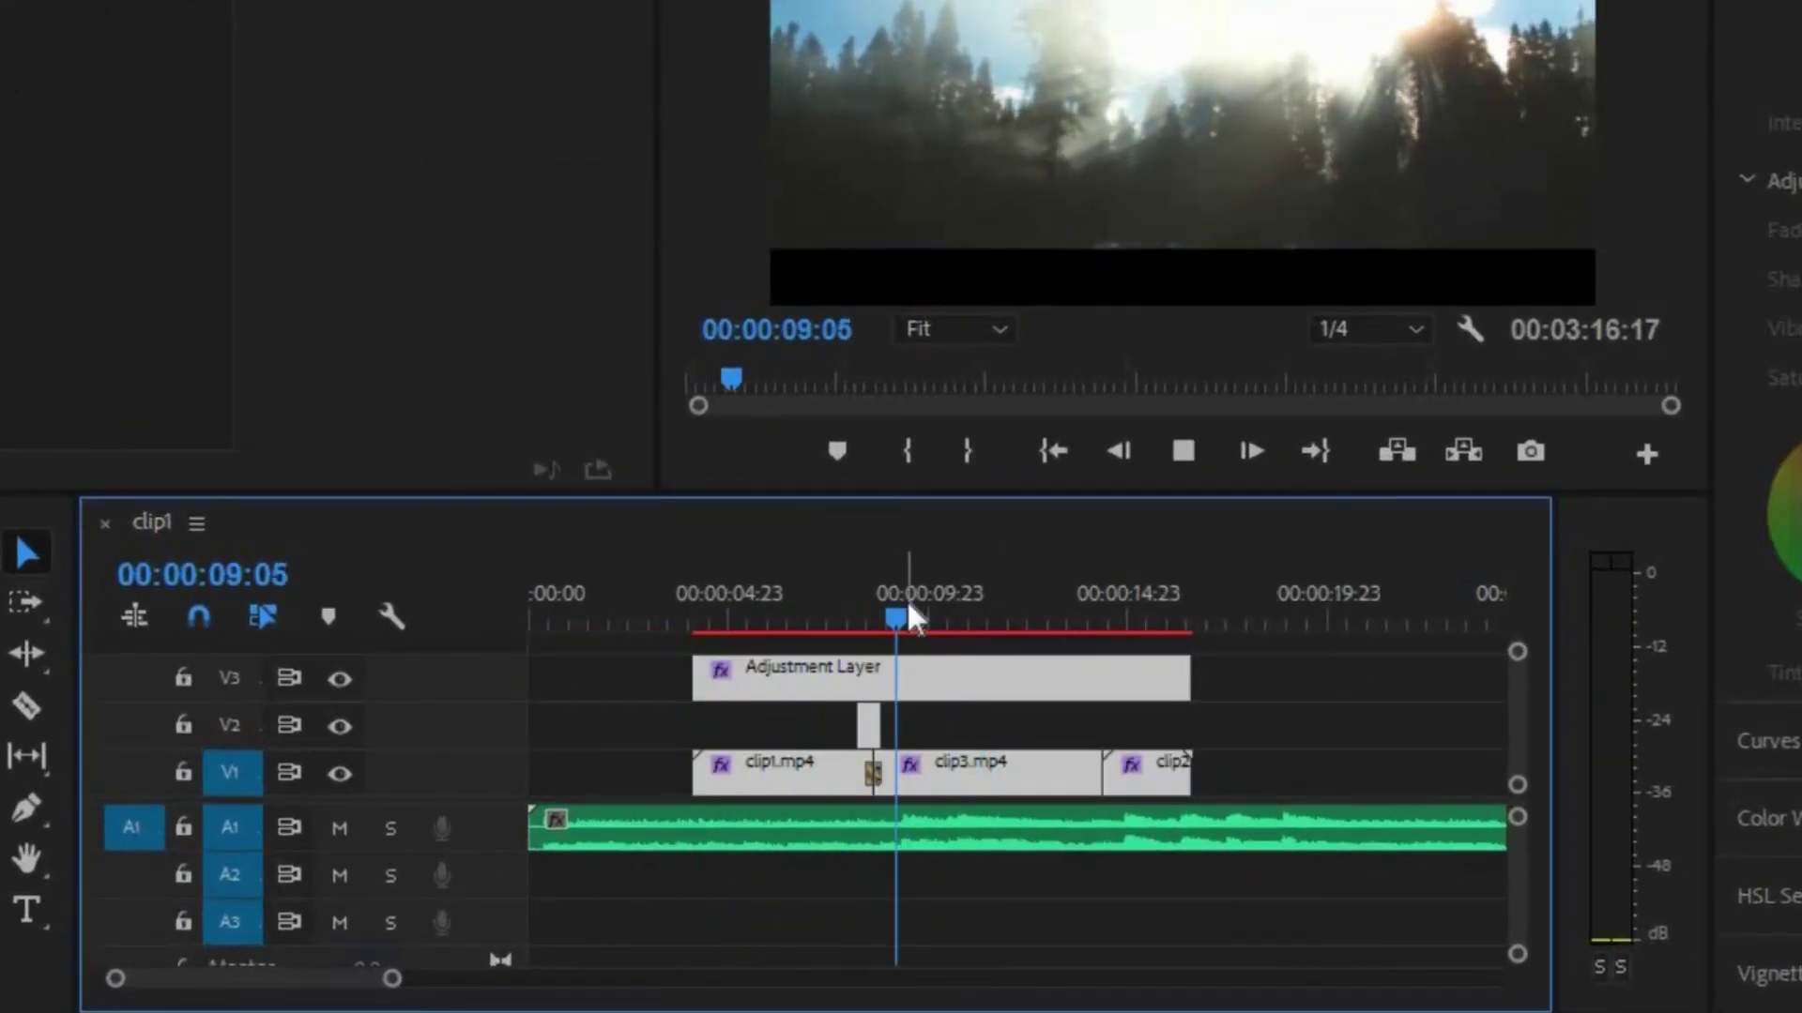
key(space)
drag(1192, 1002, 950, 825)
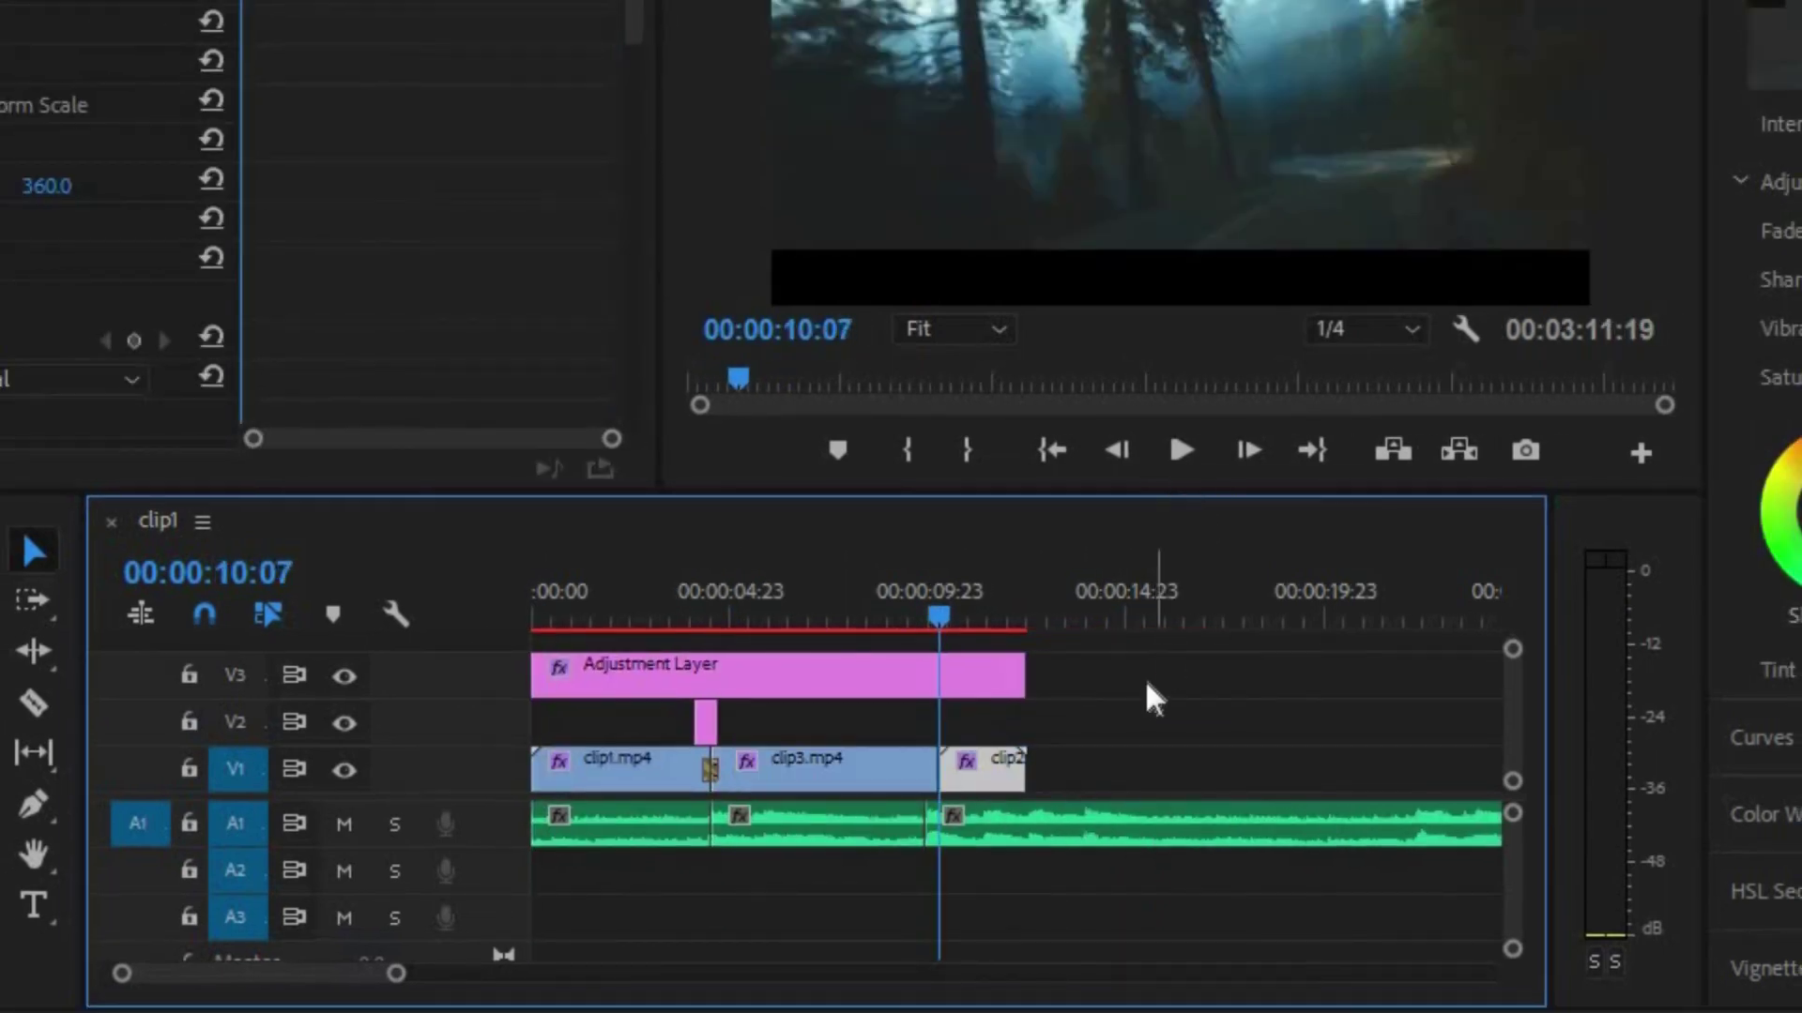
Cut the A1 music at the end of clip2, delete the part beyond it and play the sequence backwards from there.
key(Down)
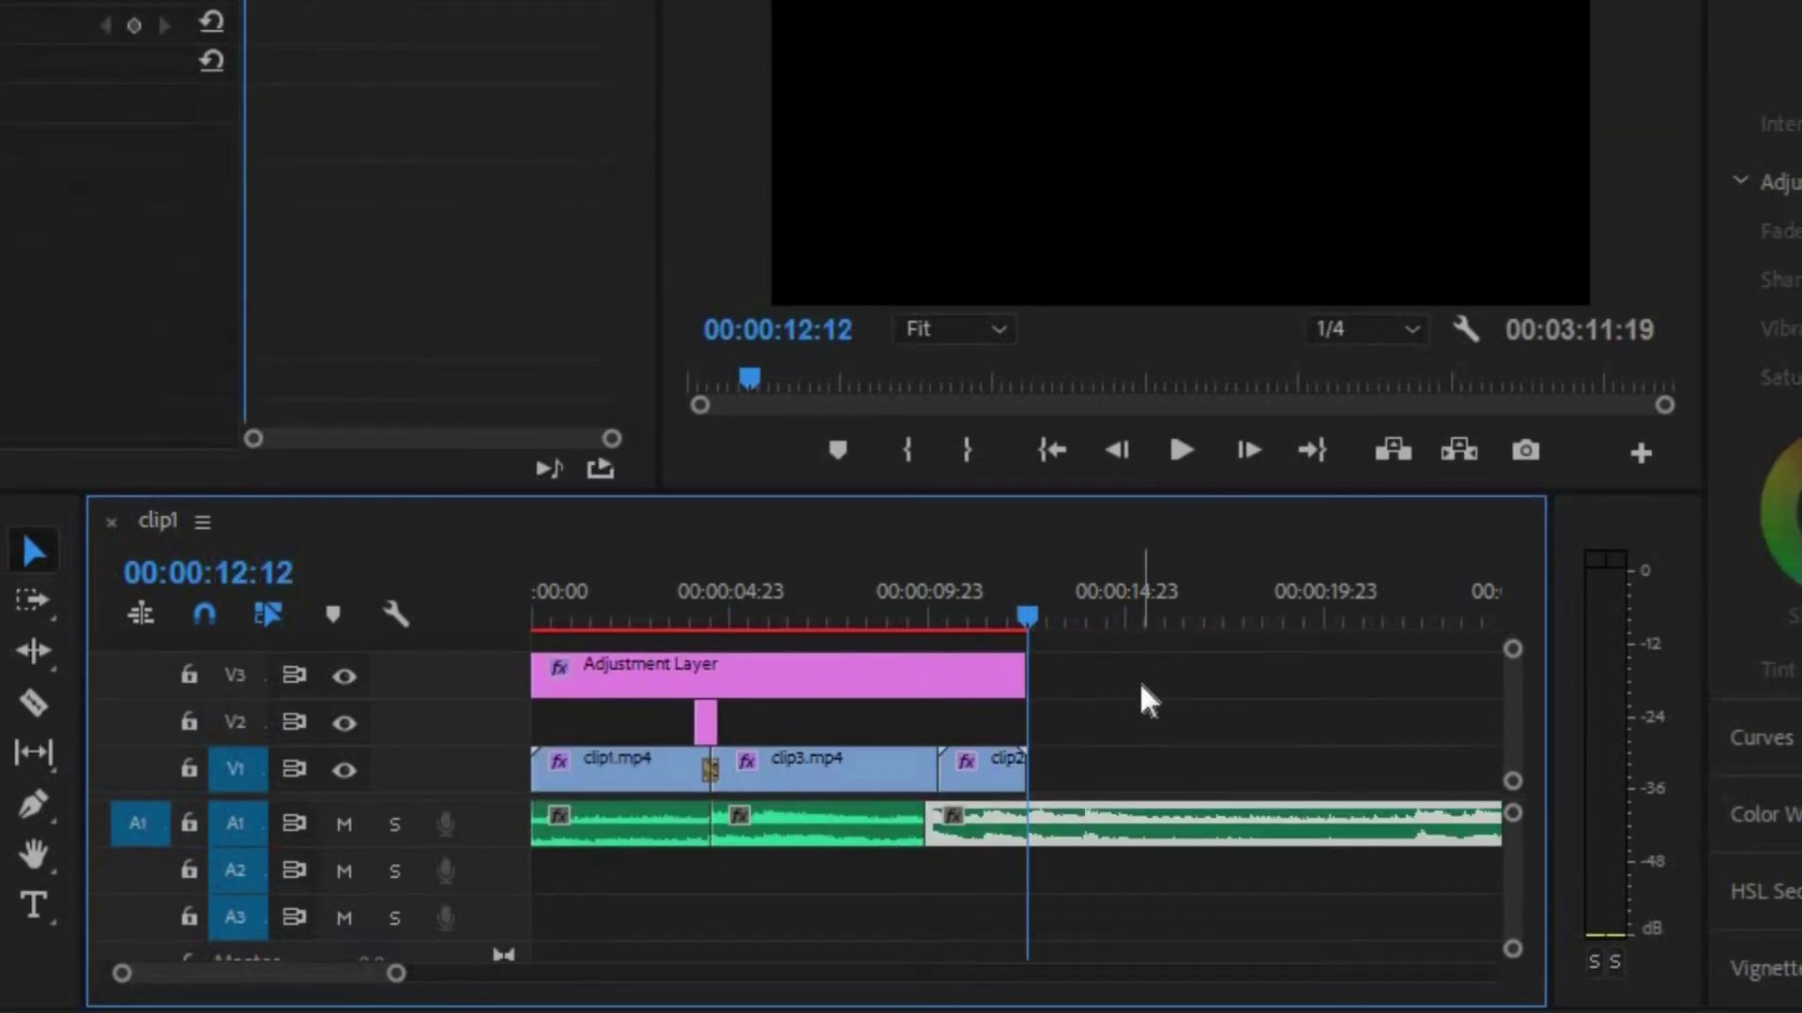
key(ctrl+k)
click(1140, 818)
key(Delete)
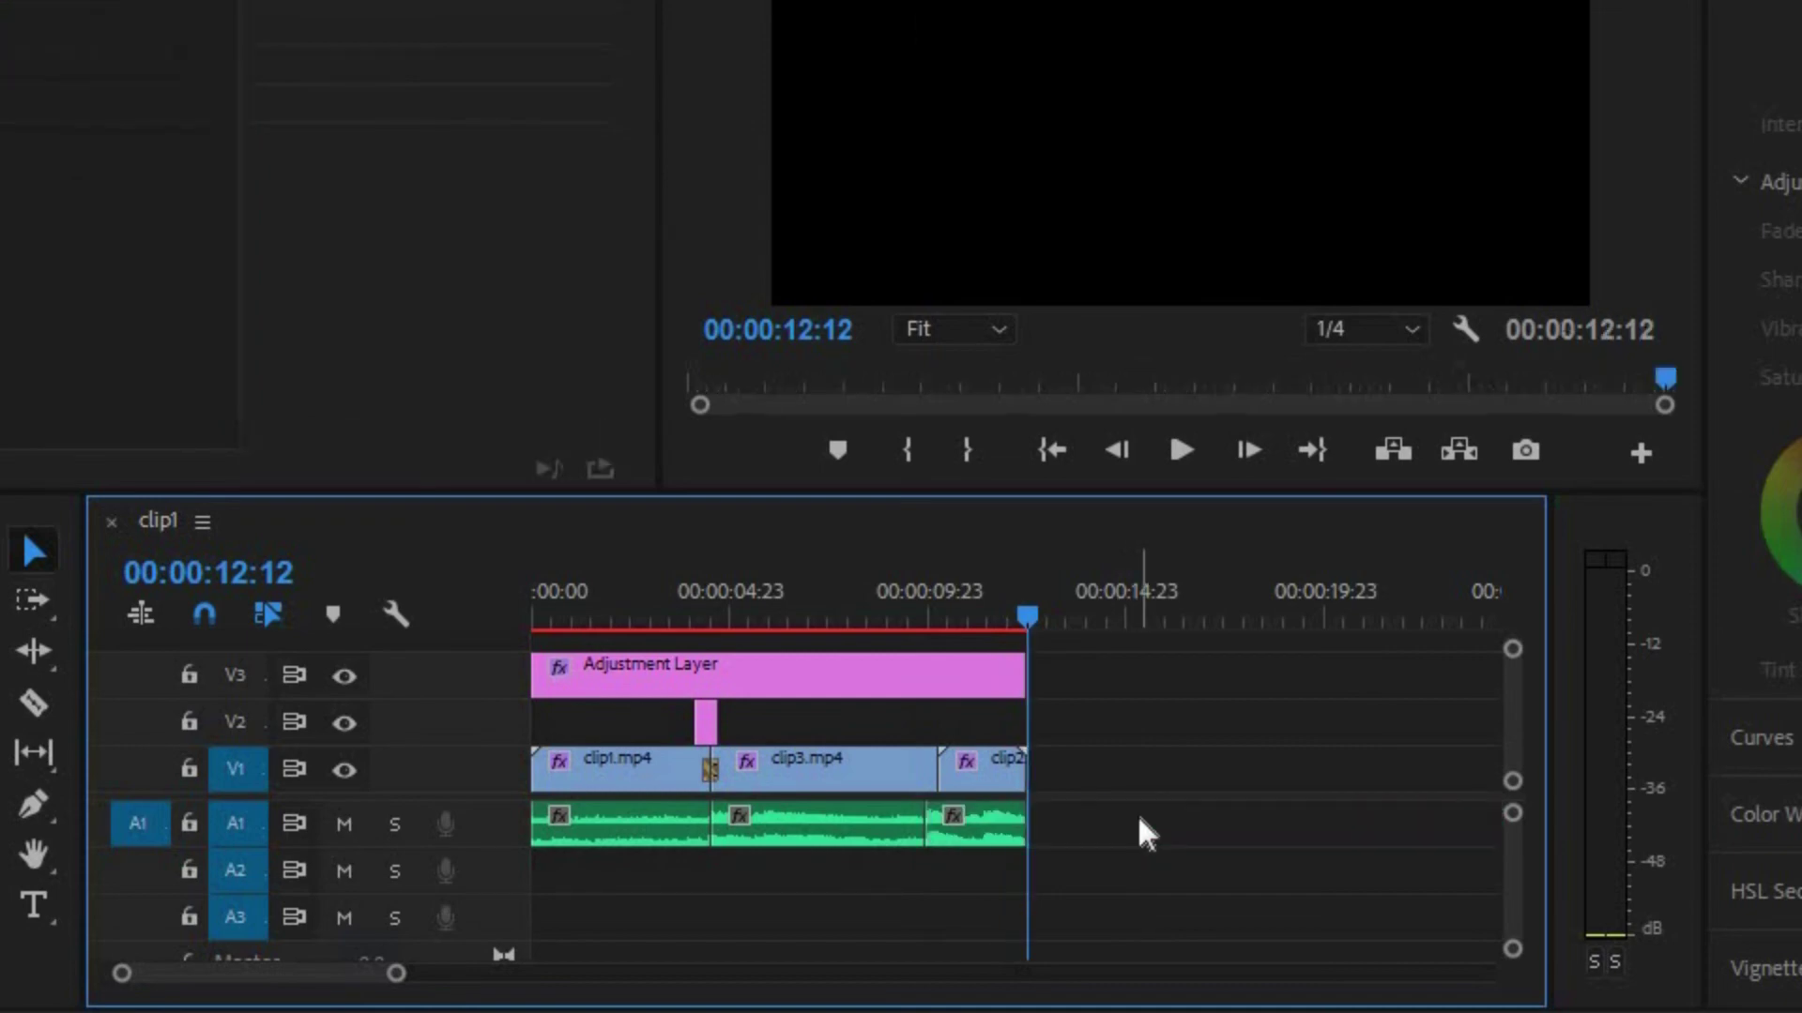
key(j)
key(j)
key(j)
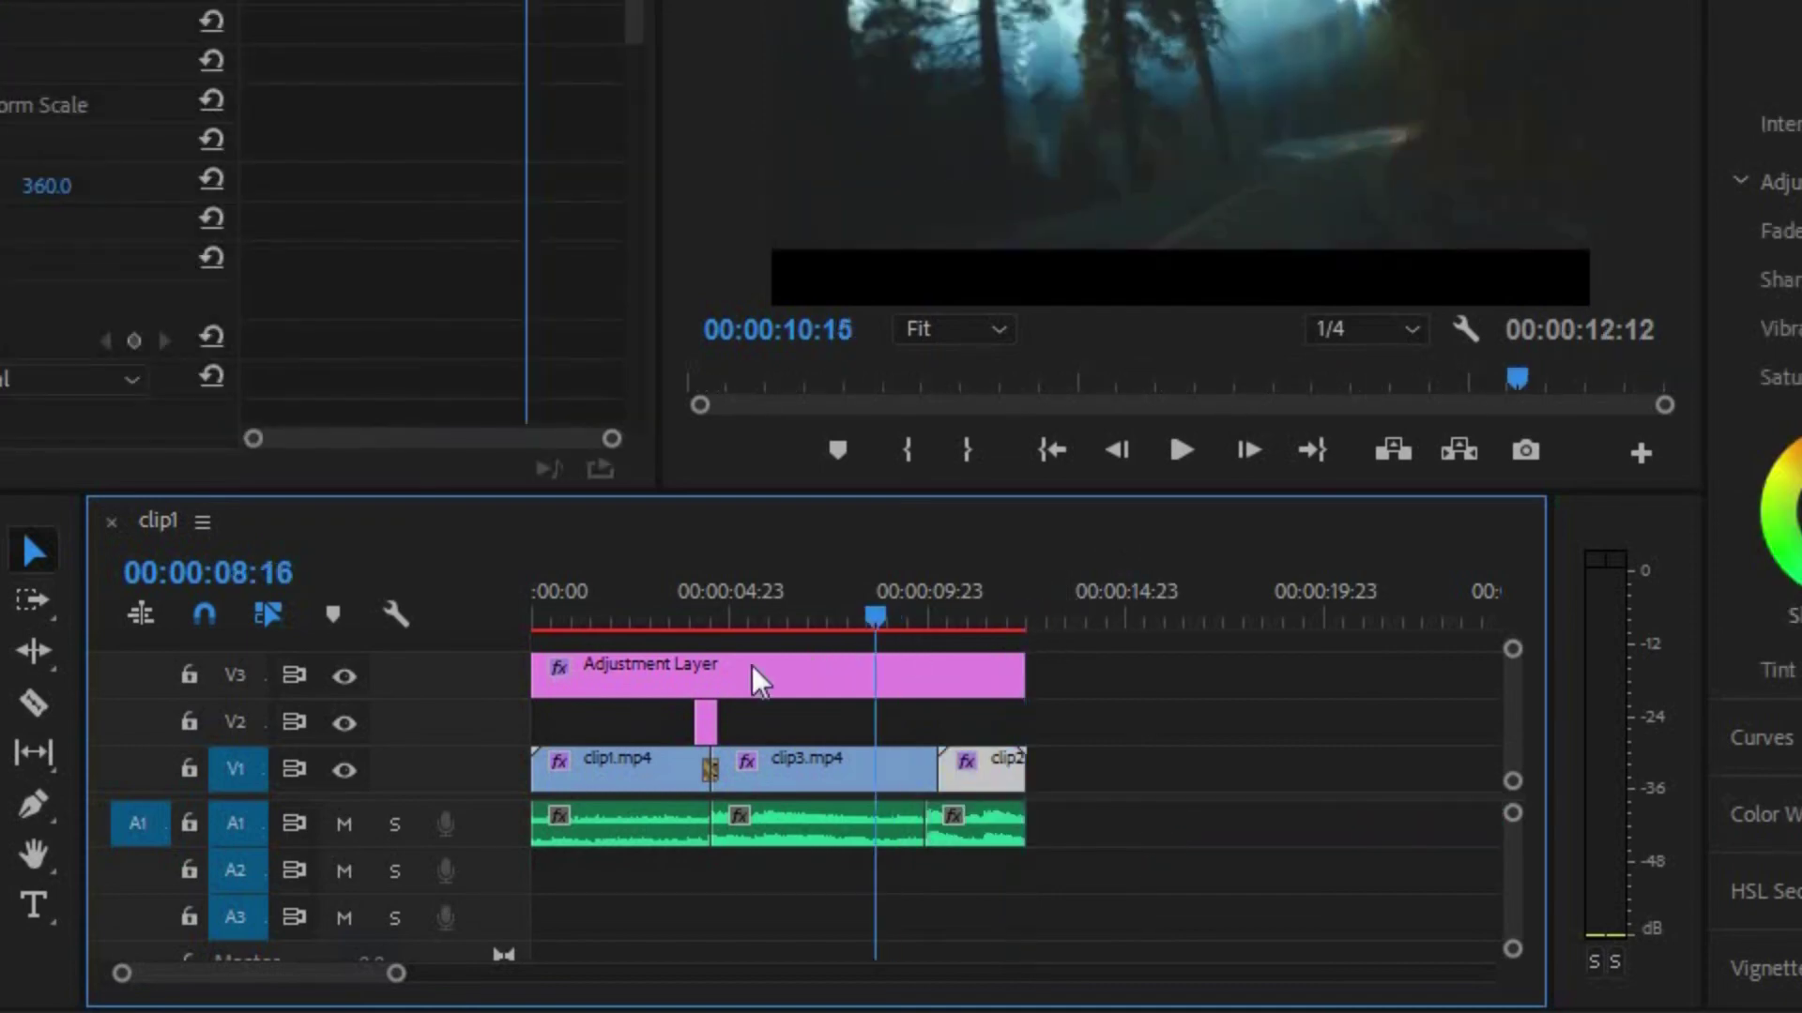